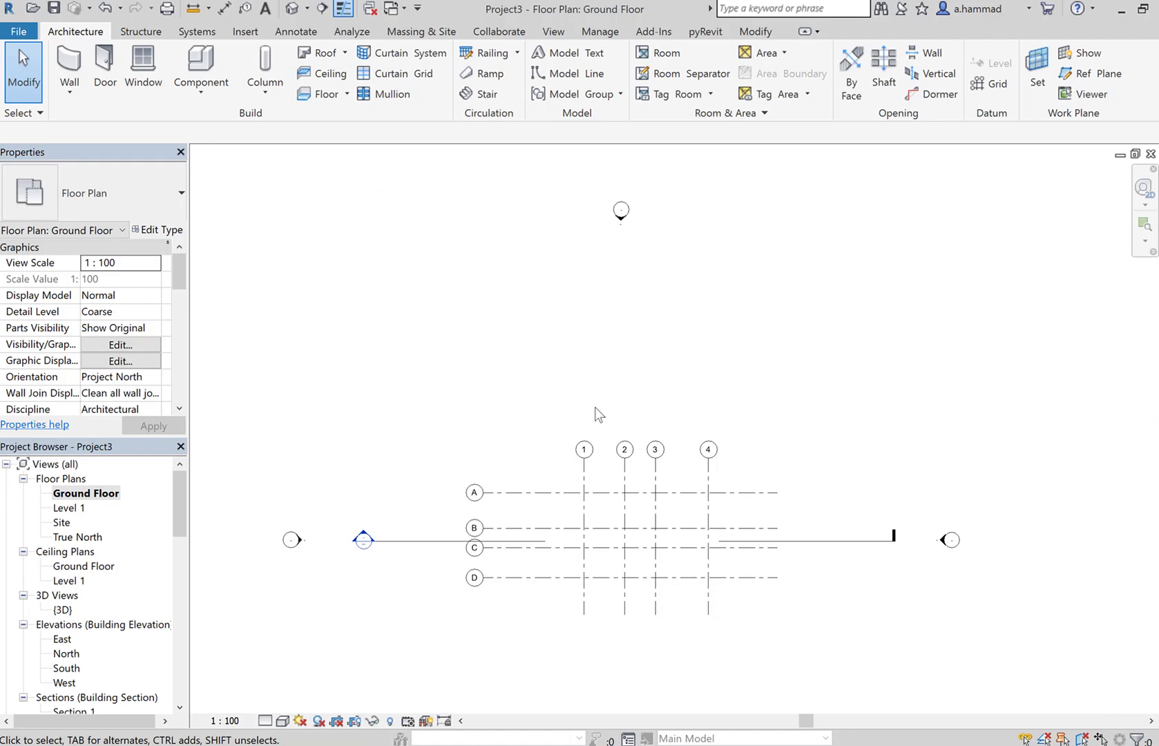
- Open the North elevation view from the Elevations list
{"action": "scroll", "coordinate": [594, 407], "scroll_direction": "down", "scroll_amount": 1}
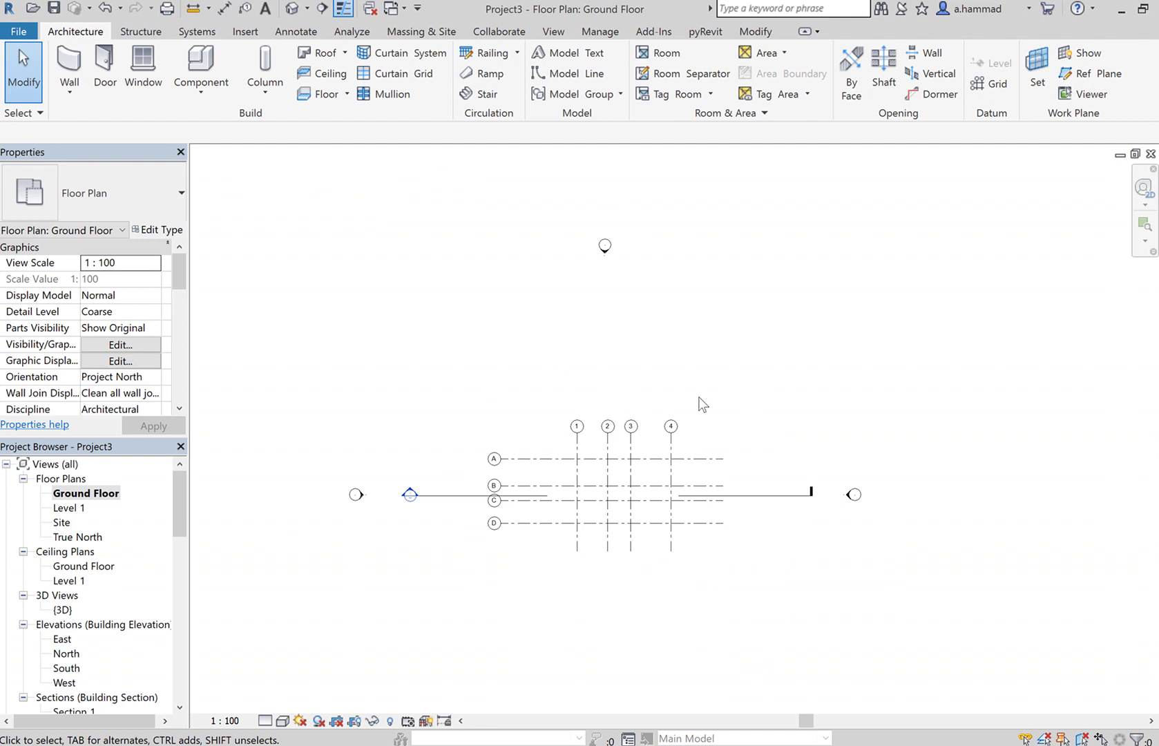
{"action": "left_click_drag", "start_coordinate": [177, 486], "coordinate": [177, 518]}
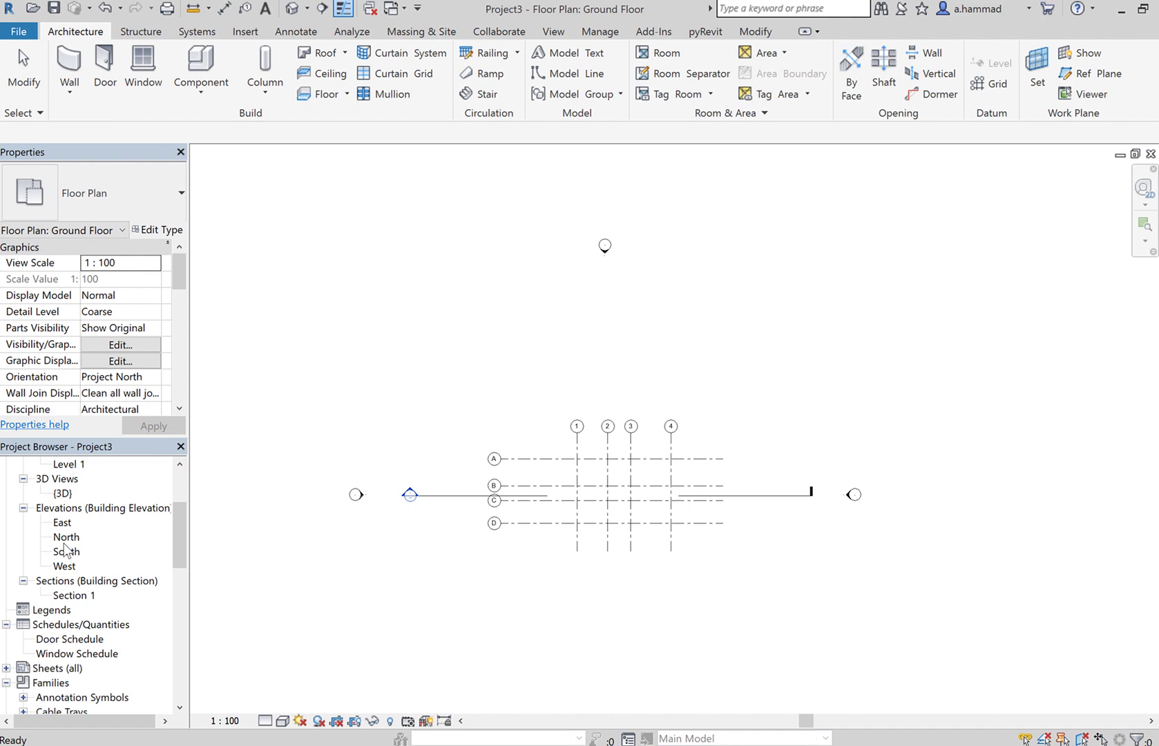
{"action": "double_click", "coordinate": [66, 536]}
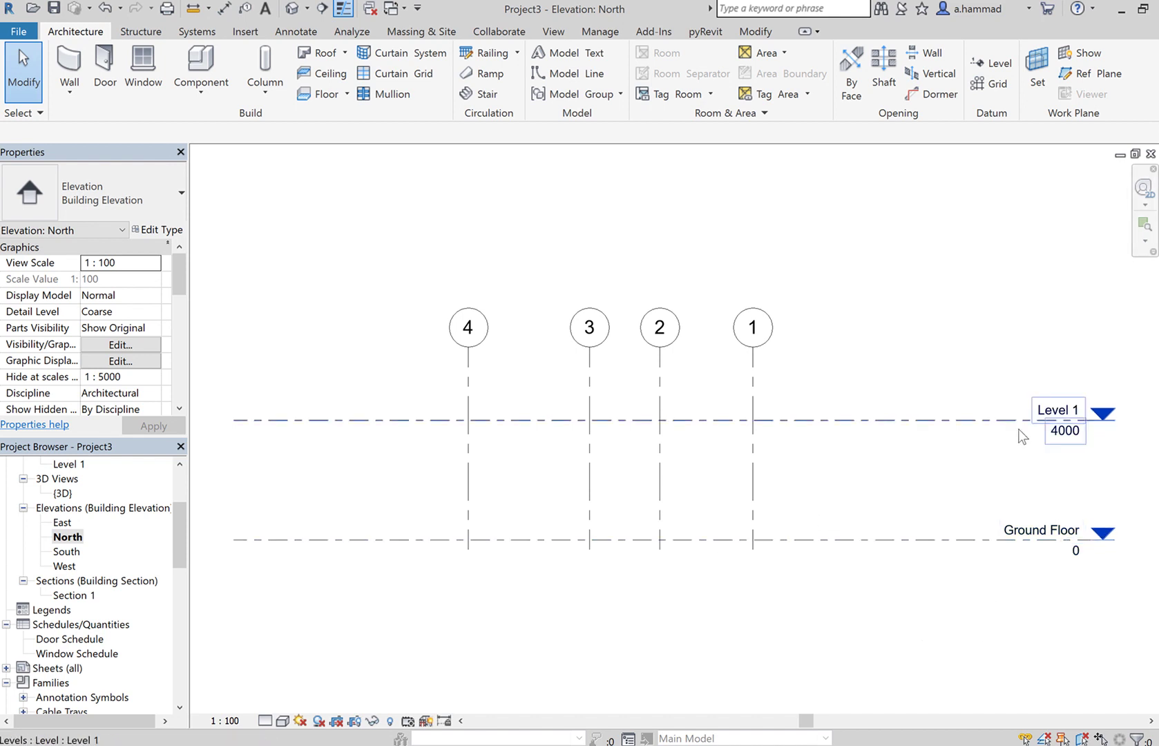
- Move Level 1 to 3200 above Ground Floor and pull its right end inward
{"action": "left_click", "coordinate": [900, 418]}
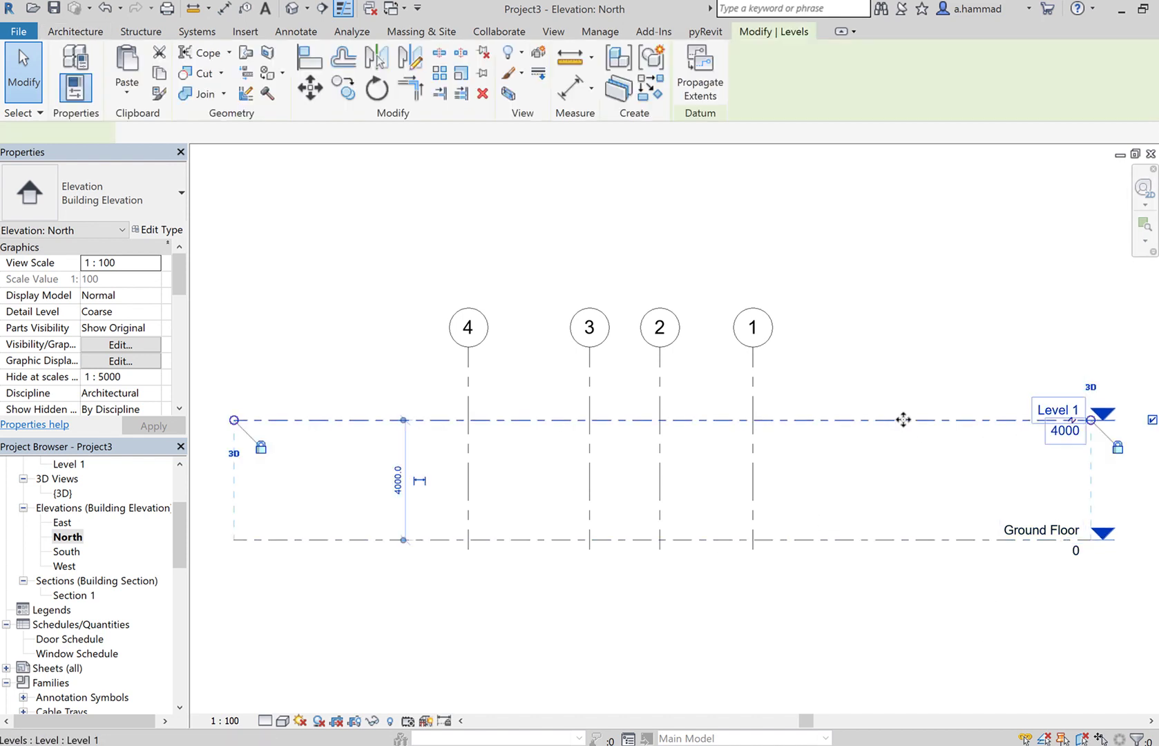
{"action": "mouse_move", "coordinate": [907, 456]}
{"action": "left_mouse_down"}
{"action": "mouse_move", "coordinate": [903, 375]}
{"action": "mouse_move", "coordinate": [903, 442]}
{"action": "left_mouse_up"}
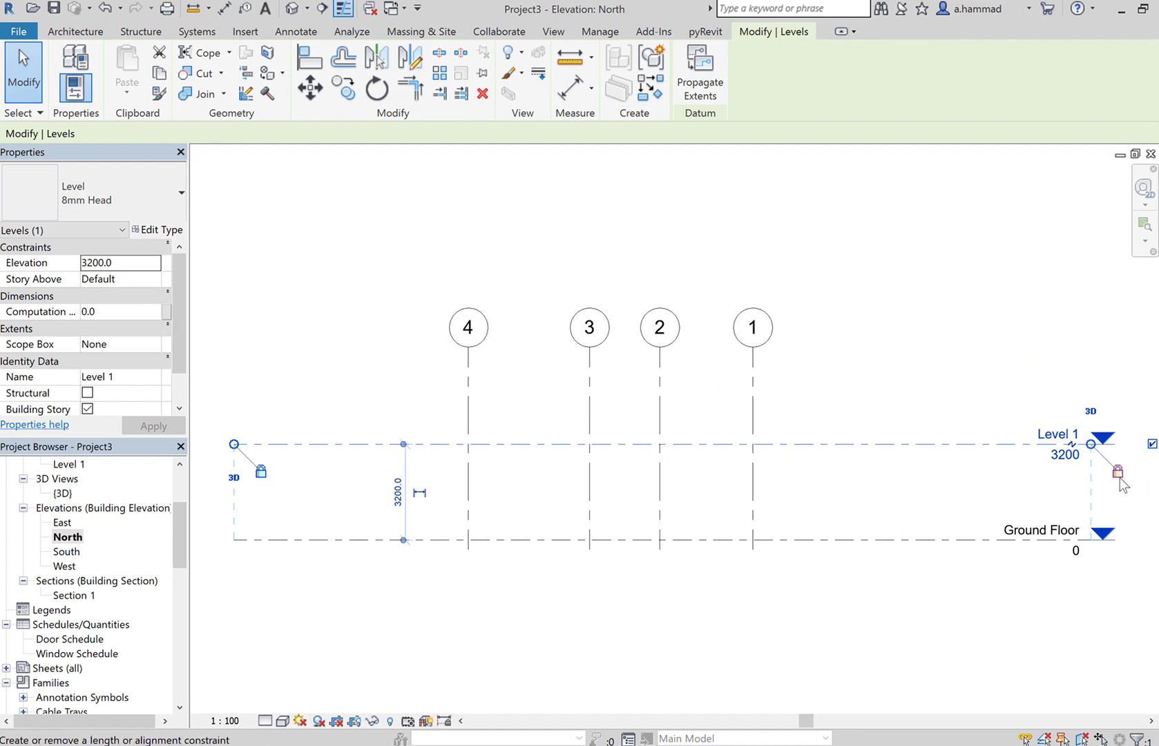
{"action": "mouse_move", "coordinate": [1073, 450]}
{"action": "left_mouse_down"}
{"action": "mouse_move", "coordinate": [957, 448]}
{"action": "mouse_move", "coordinate": [1119, 444]}
{"action": "mouse_move", "coordinate": [1092, 443]}
{"action": "left_mouse_up"}
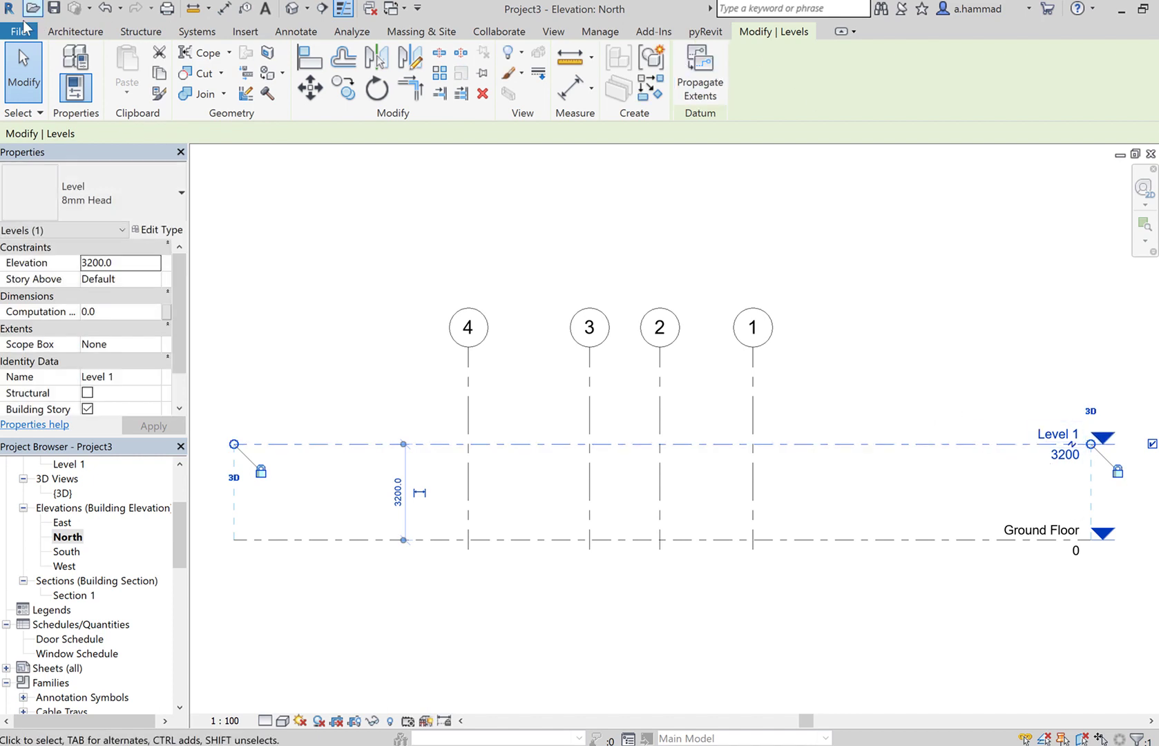
- Draw Level 2 across the North elevation at 5600 with the Level tool
{"action": "left_click", "coordinate": [76, 31]}
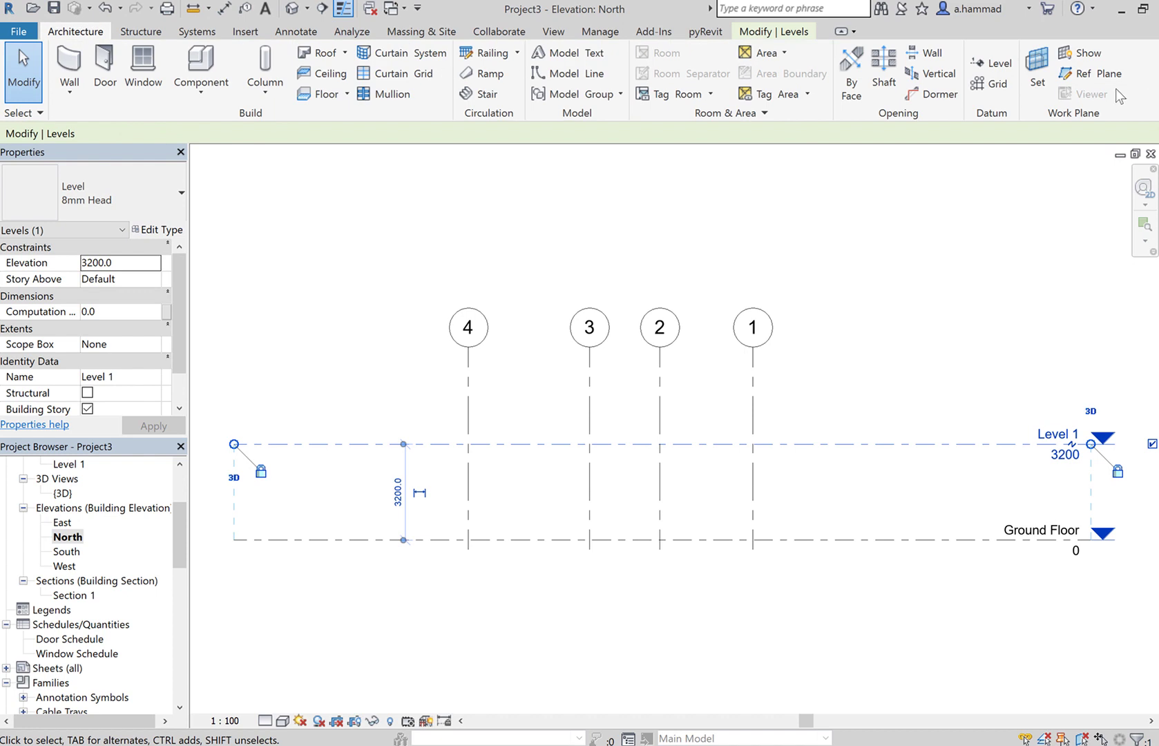
{"action": "left_click", "coordinate": [991, 63]}
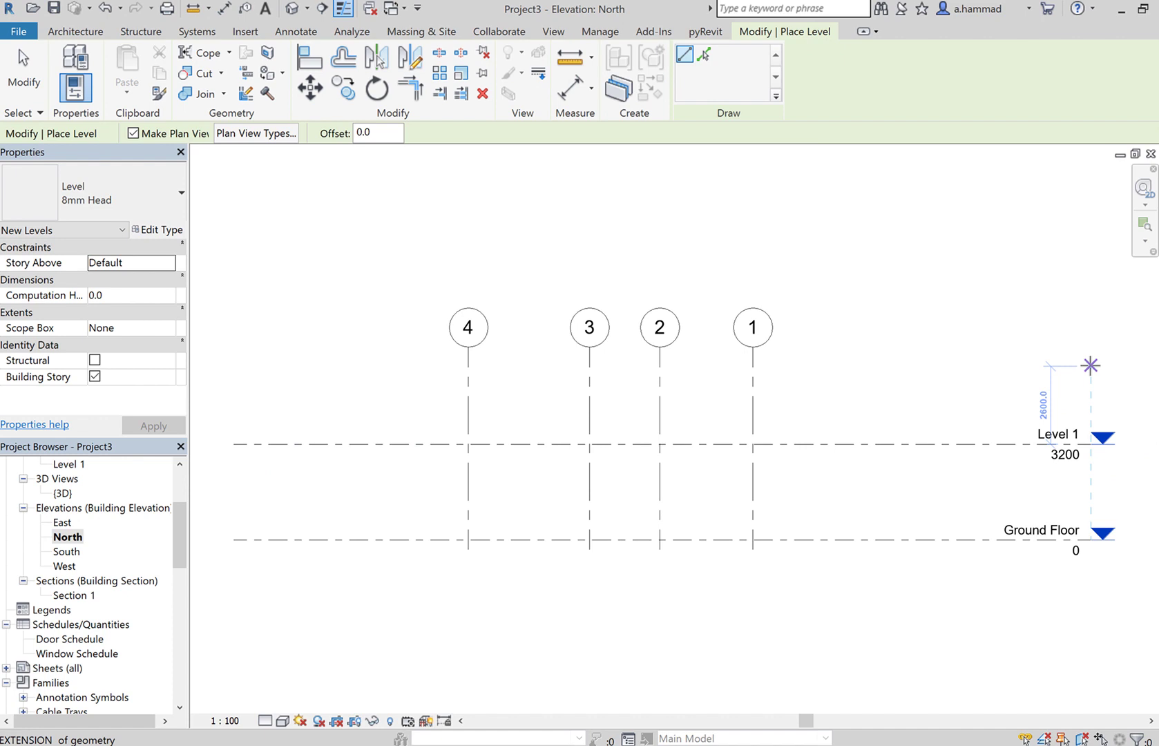
{"action": "left_click", "coordinate": [1091, 365]}
{"action": "key", "text": "Escape"}
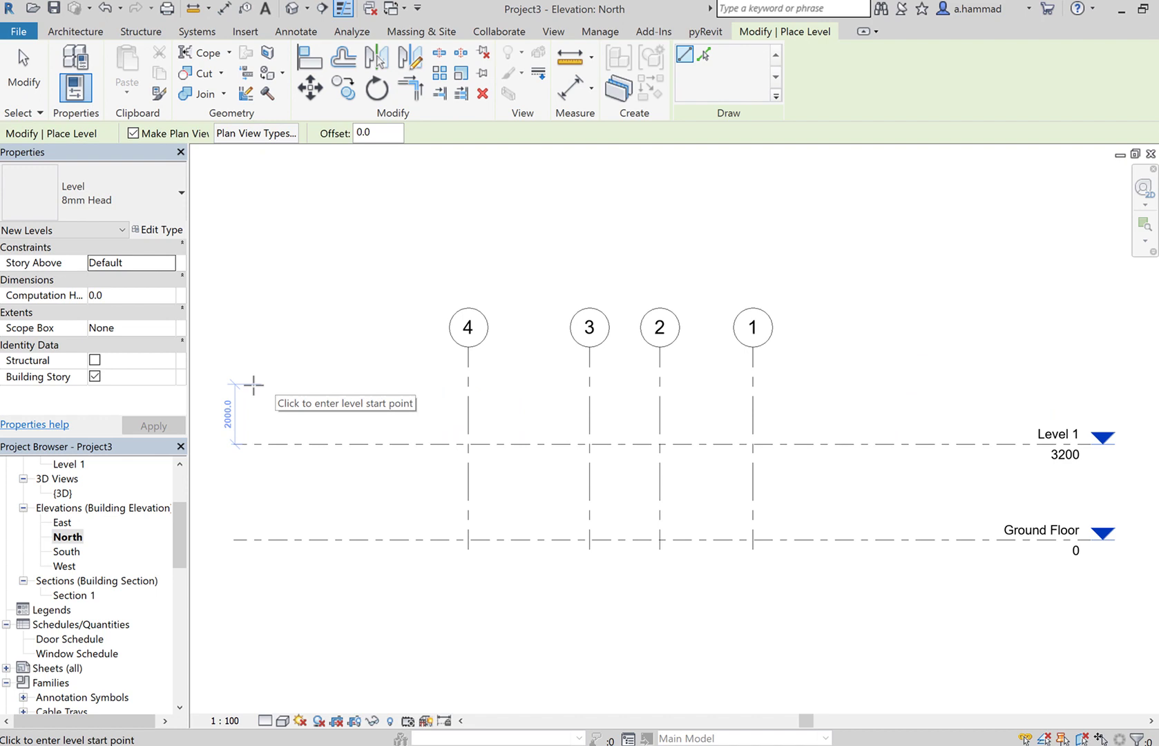
{"action": "left_click", "coordinate": [232, 371]}
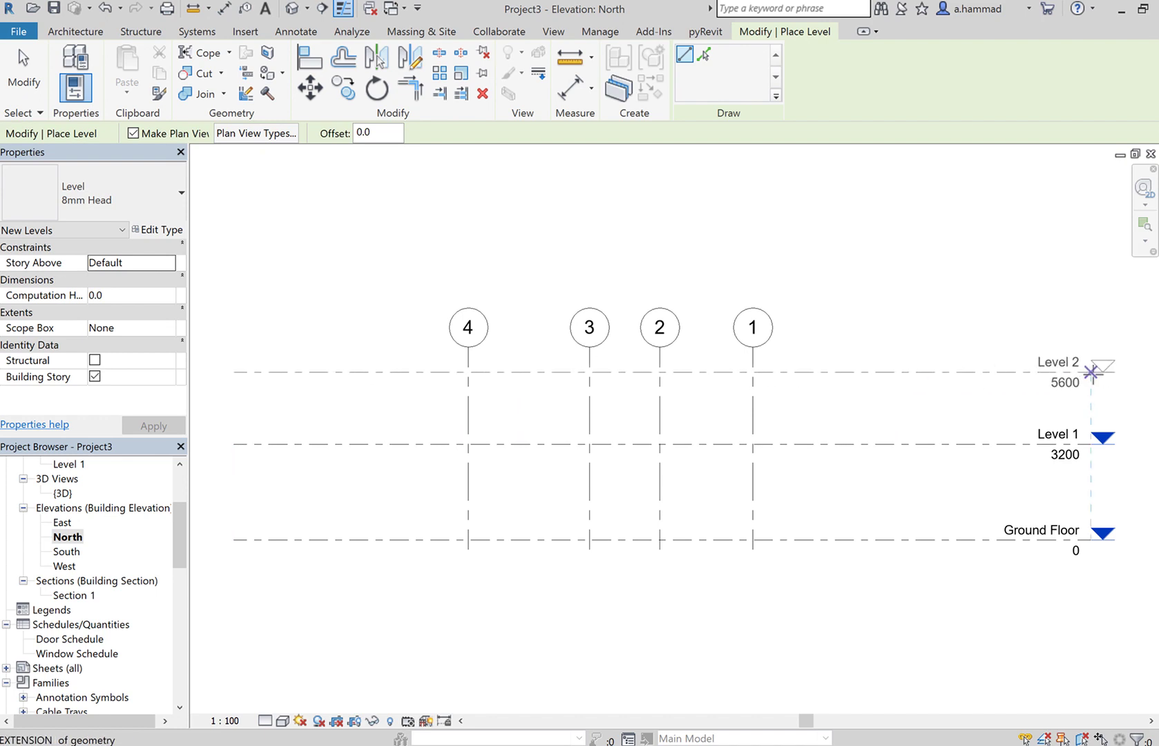
{"action": "left_click", "coordinate": [1091, 372]}
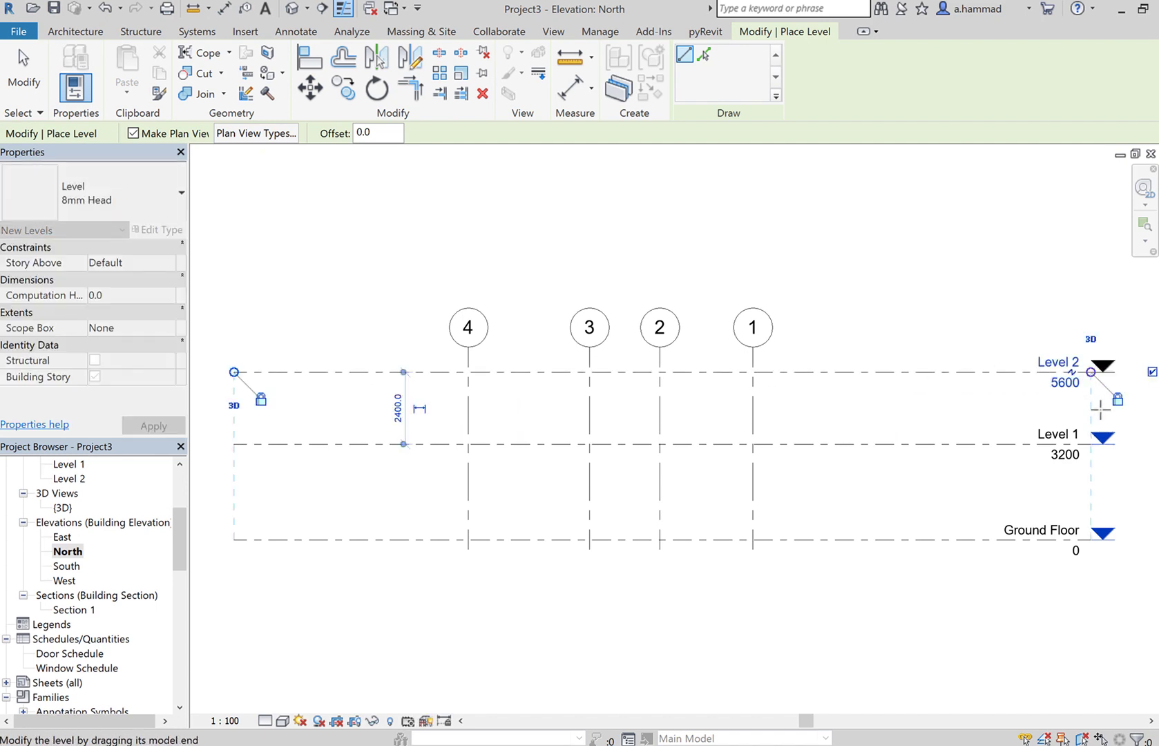
{"action": "key", "text": "Escape"}
{"action": "key", "text": "Escape"}
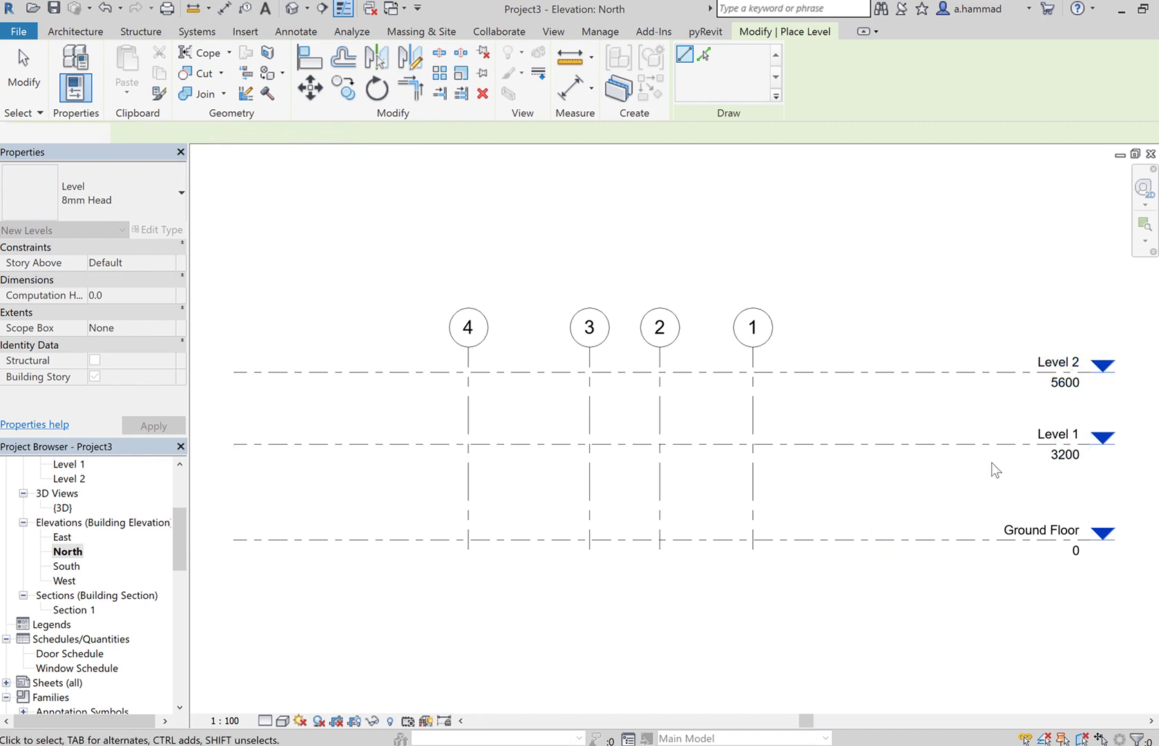
- Rename Level 1 to Ceiling and Level 2 to Roof, renaming their matching views too
{"action": "left_click", "coordinate": [1055, 442]}
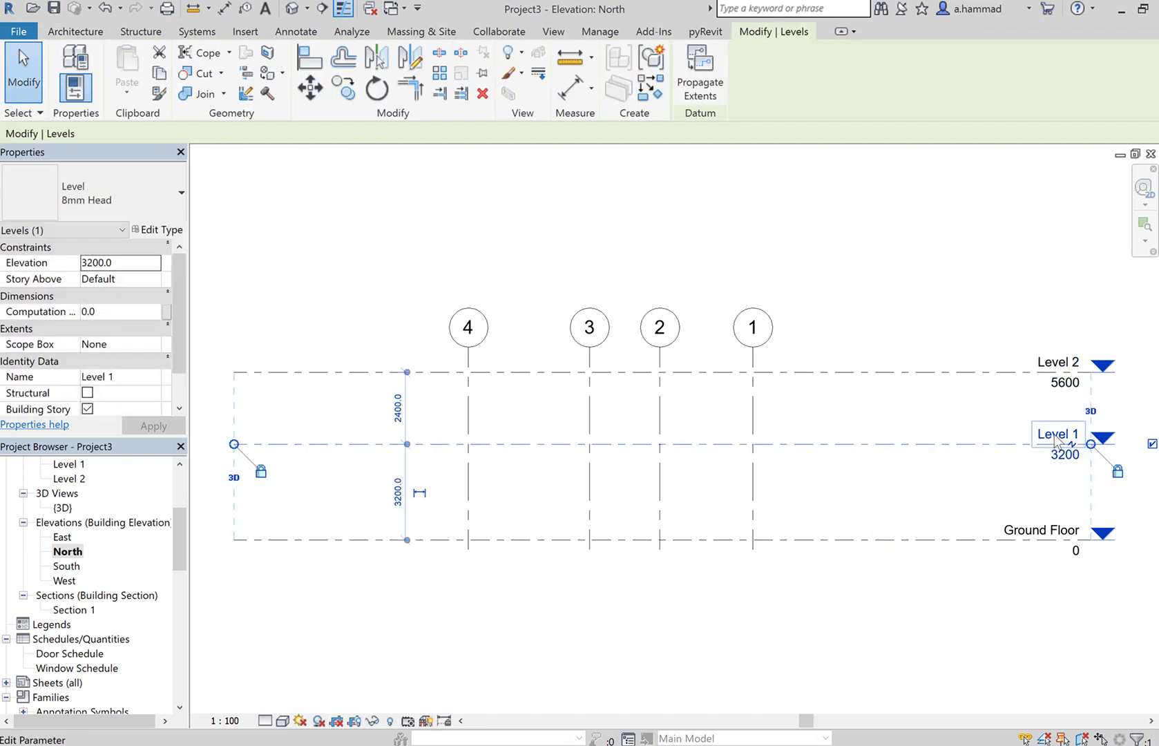
{"action": "left_click", "coordinate": [1055, 438]}
{"action": "type", "text": "Ceiling"}
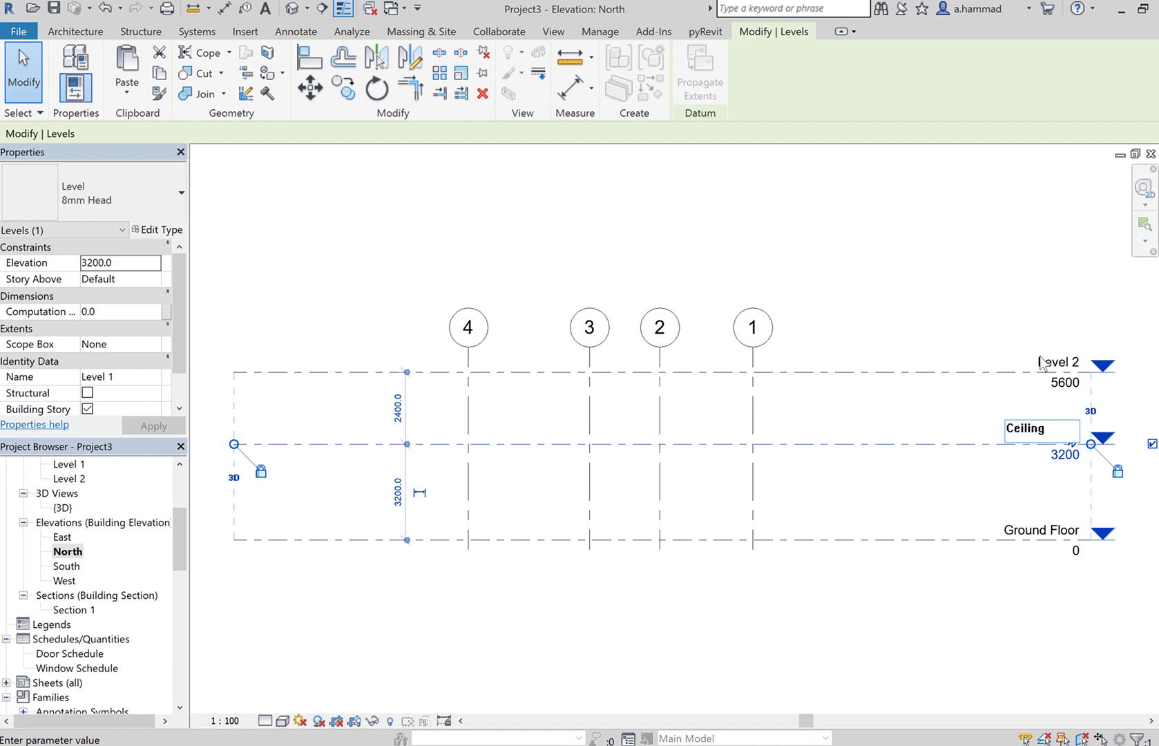
{"action": "key", "text": "Return"}
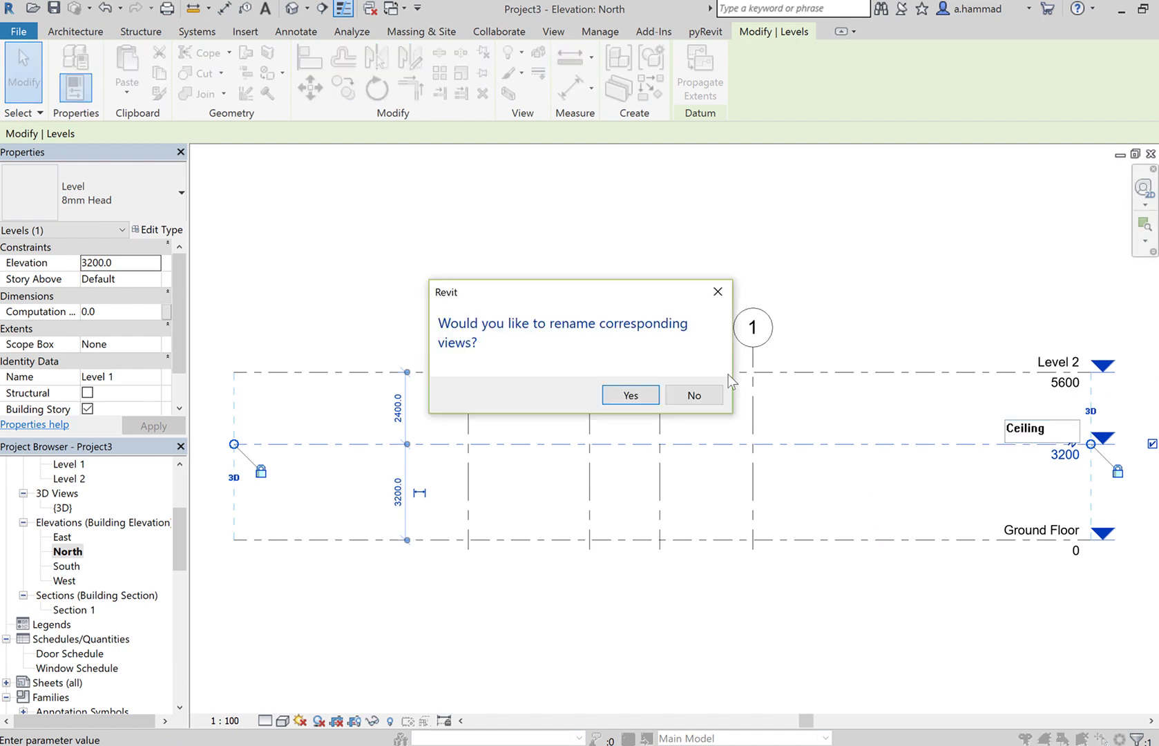
{"action": "left_click", "coordinate": [629, 395]}
{"action": "left_click", "coordinate": [1030, 358]}
{"action": "left_click", "coordinate": [1031, 358]}
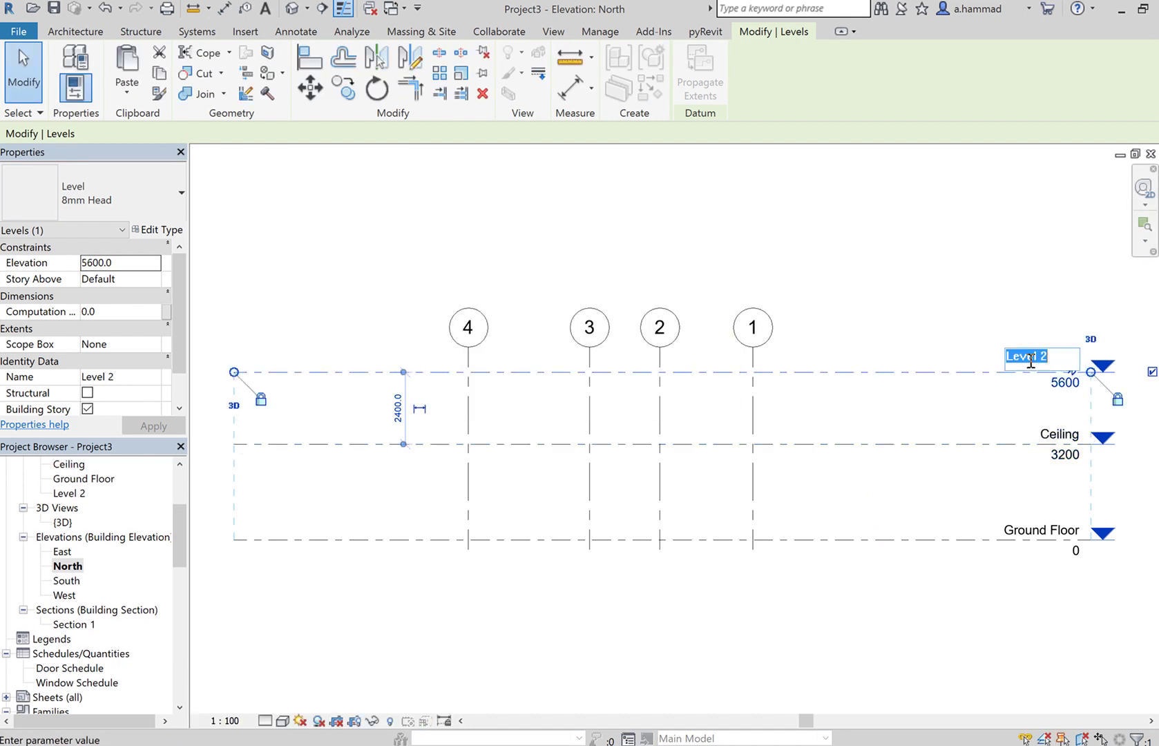
{"action": "type", "text": "Roof"}
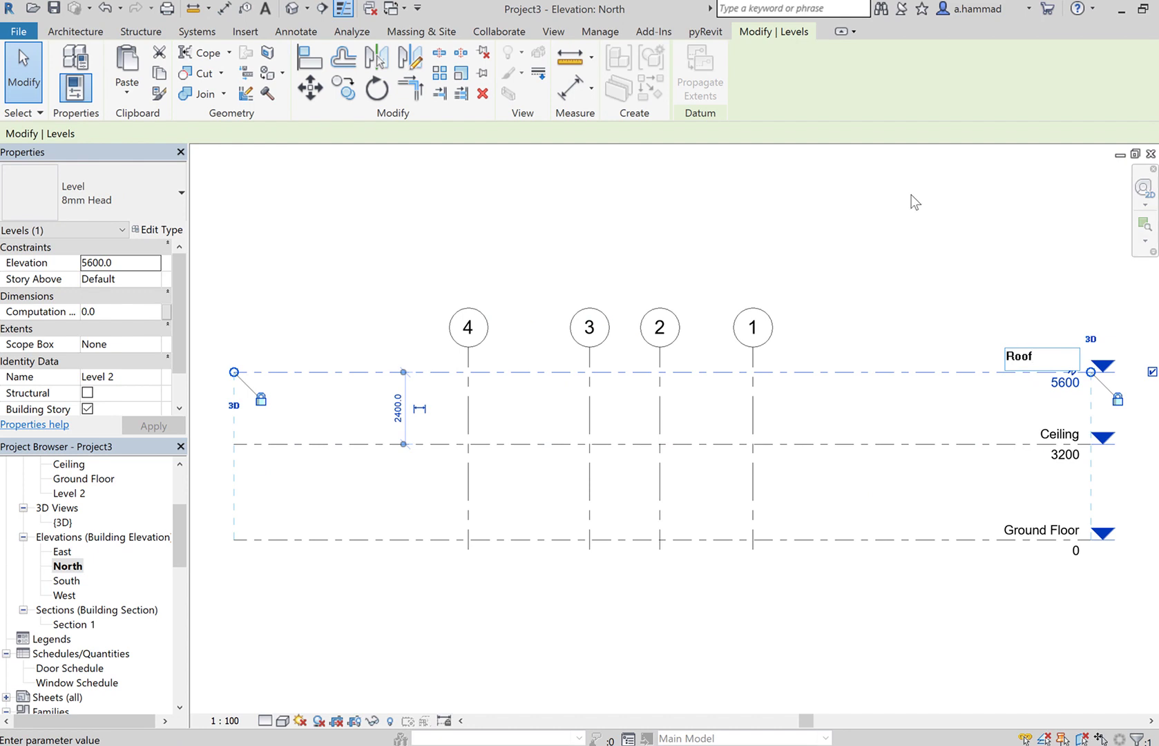
{"action": "key", "text": "Return"}
{"action": "left_click", "coordinate": [626, 395]}
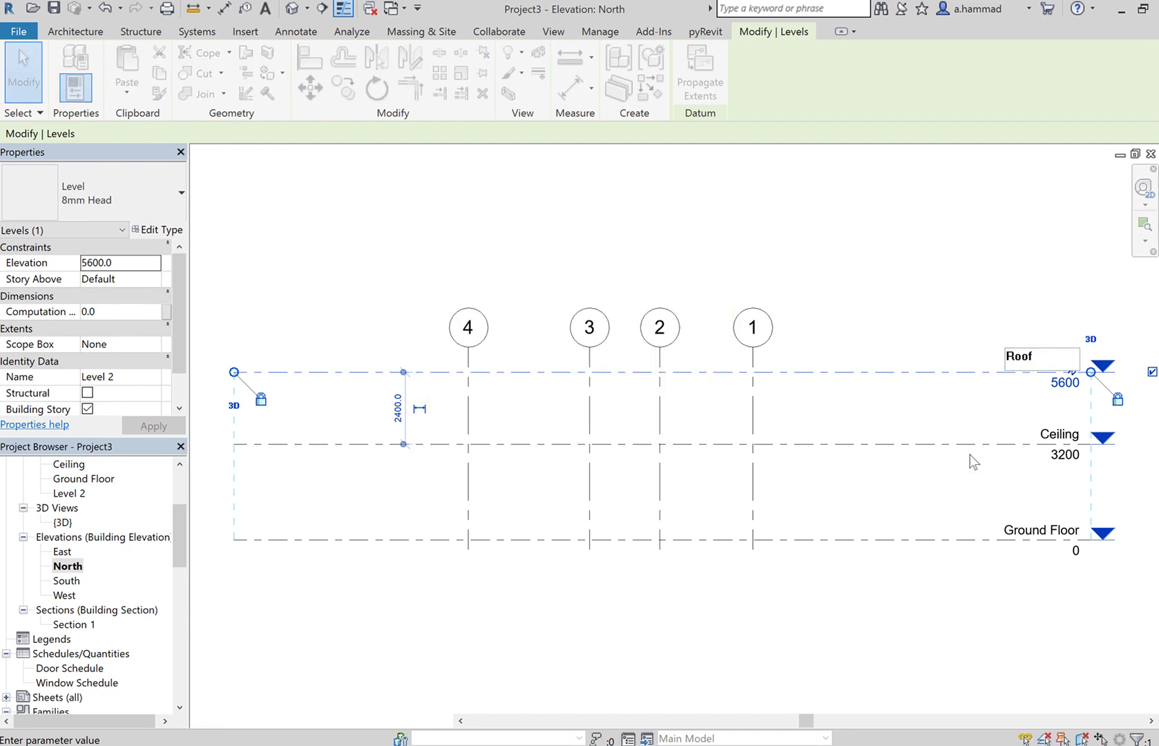
- Set the Ceiling elevation to 3600 and the Roof elevation to 3800
{"action": "left_click", "coordinate": [1079, 463]}
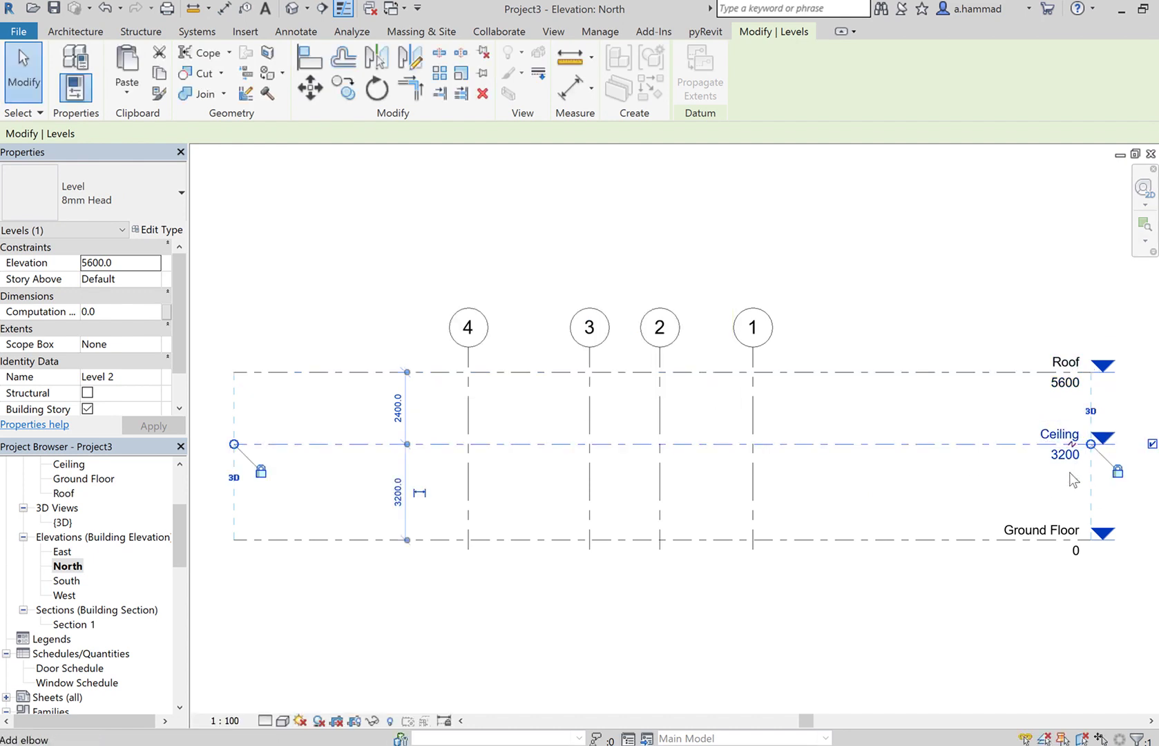
{"action": "left_click", "coordinate": [1065, 456]}
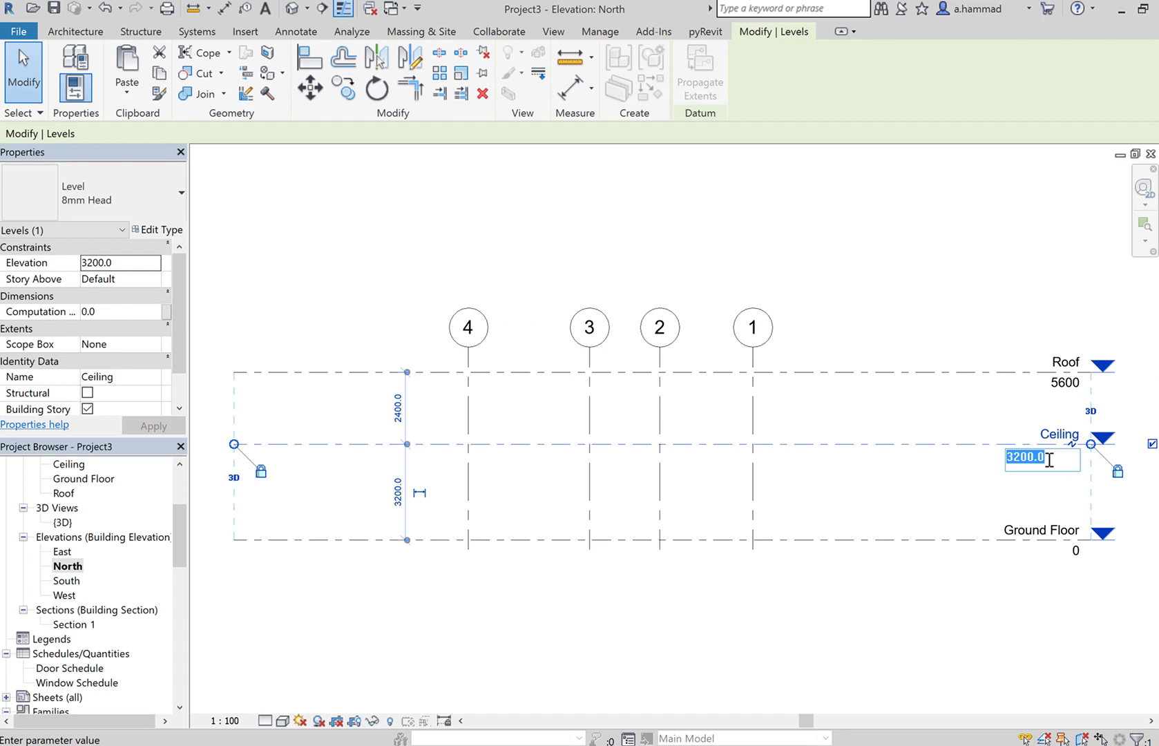
{"action": "type", "text": "3"}
{"action": "key", "text": "Return"}
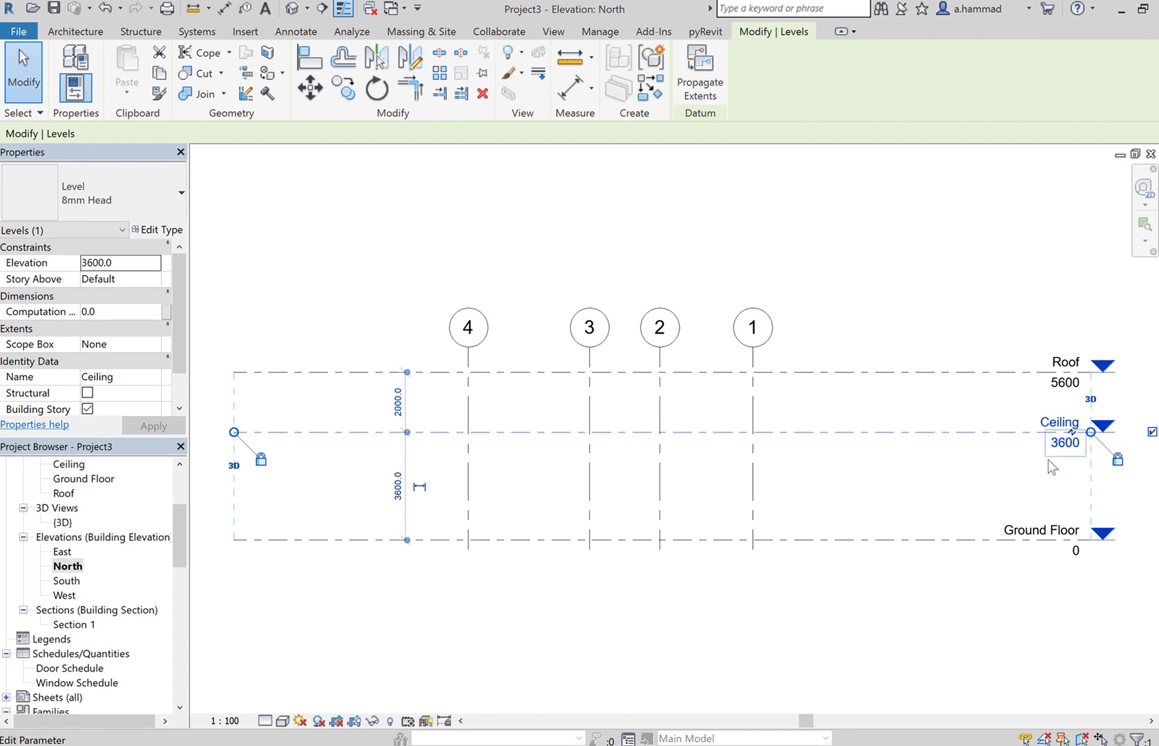
{"action": "left_click", "coordinate": [1064, 385]}
{"action": "left_click", "coordinate": [1065, 385]}
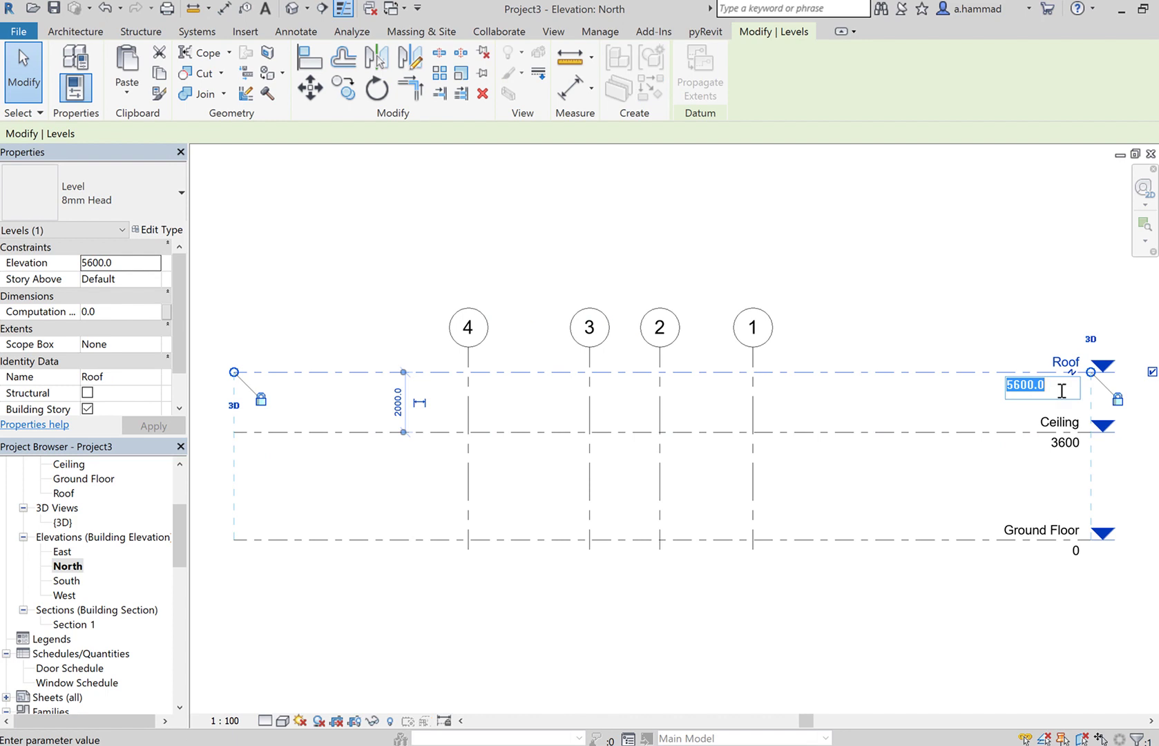
{"action": "type", "text": "3800"}
{"action": "key", "text": "Return"}
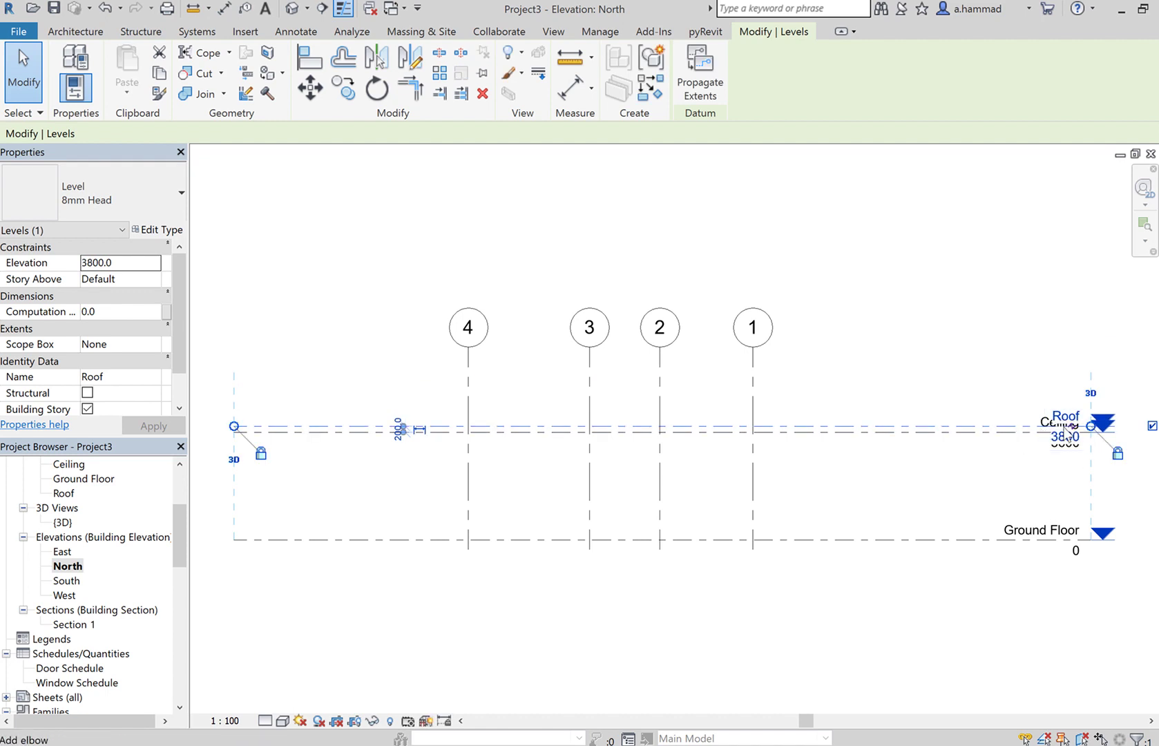
- Add an elbow to the Roof level head and set the view scale to 1 : 20
{"action": "left_click", "coordinate": [1071, 447]}
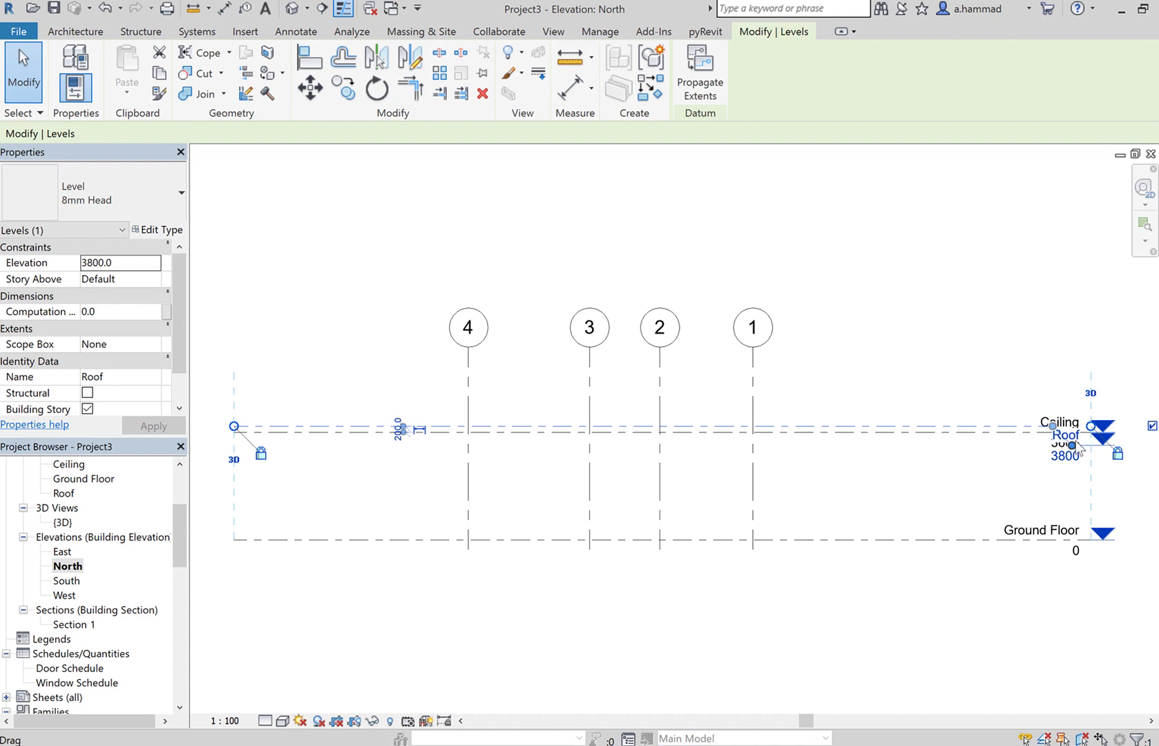
{"action": "scroll", "coordinate": [1076, 453], "scroll_direction": "up", "scroll_amount": 4}
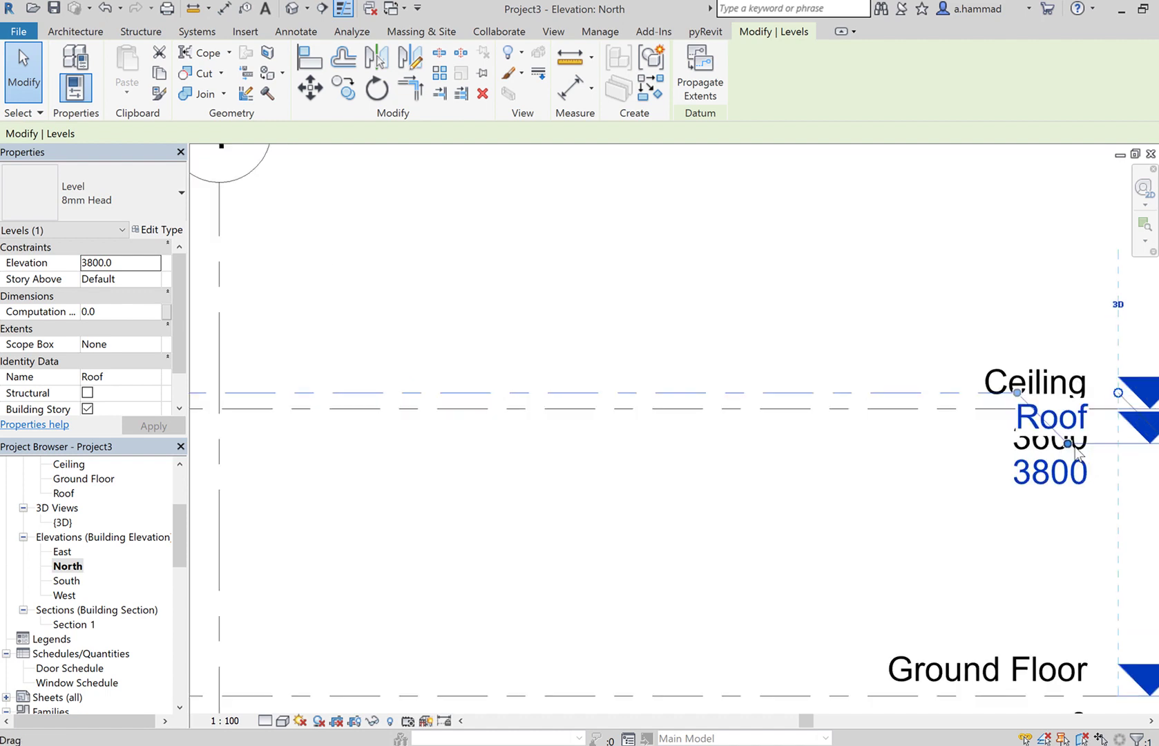
{"action": "scroll", "coordinate": [976, 483], "scroll_direction": "down", "scroll_amount": 1}
{"action": "middle_click_drag", "start_coordinate": [976, 484], "coordinate": [732, 497]}
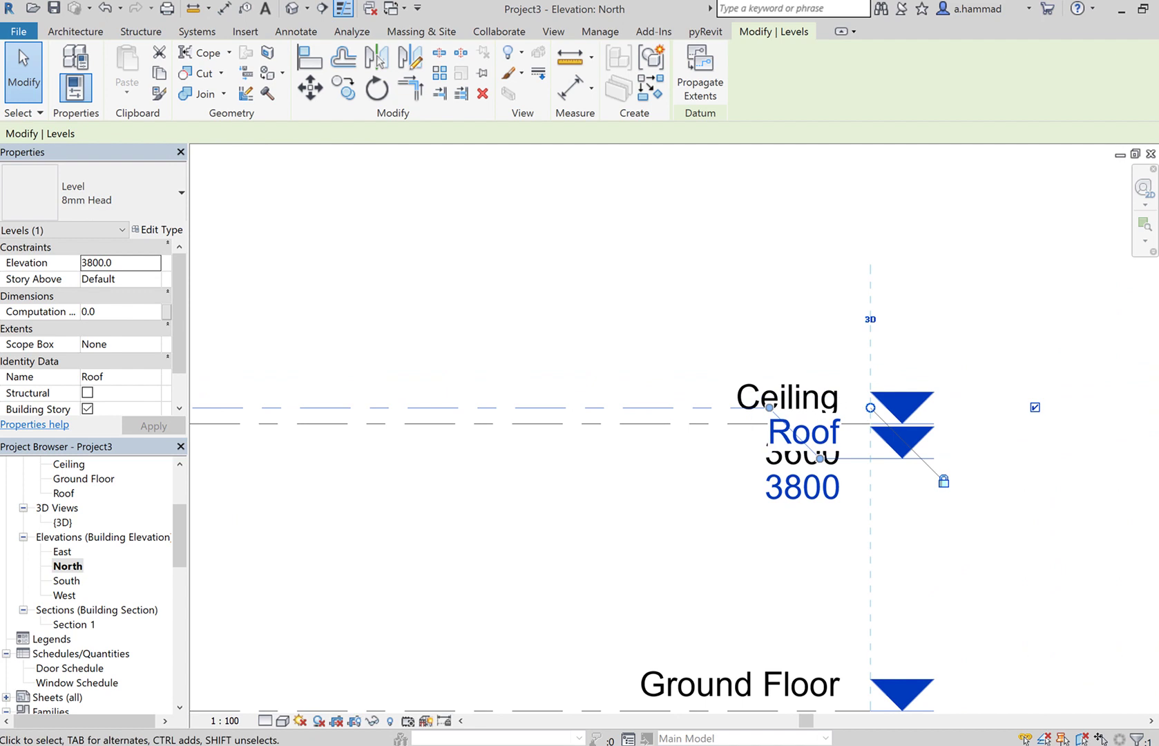
{"action": "left_click", "coordinate": [225, 720]}
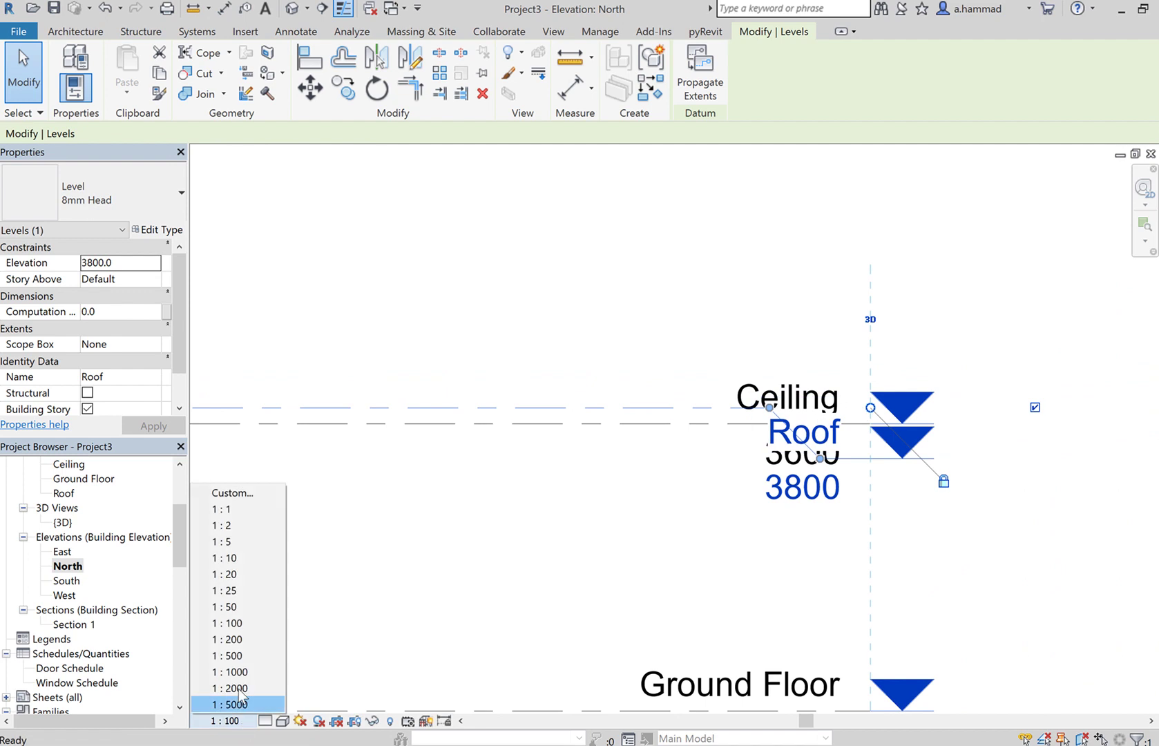
{"action": "left_click", "coordinate": [237, 574]}
- Lift the Roof level head above the Ceiling head on its angled leader
{"action": "left_click", "coordinate": [724, 530]}
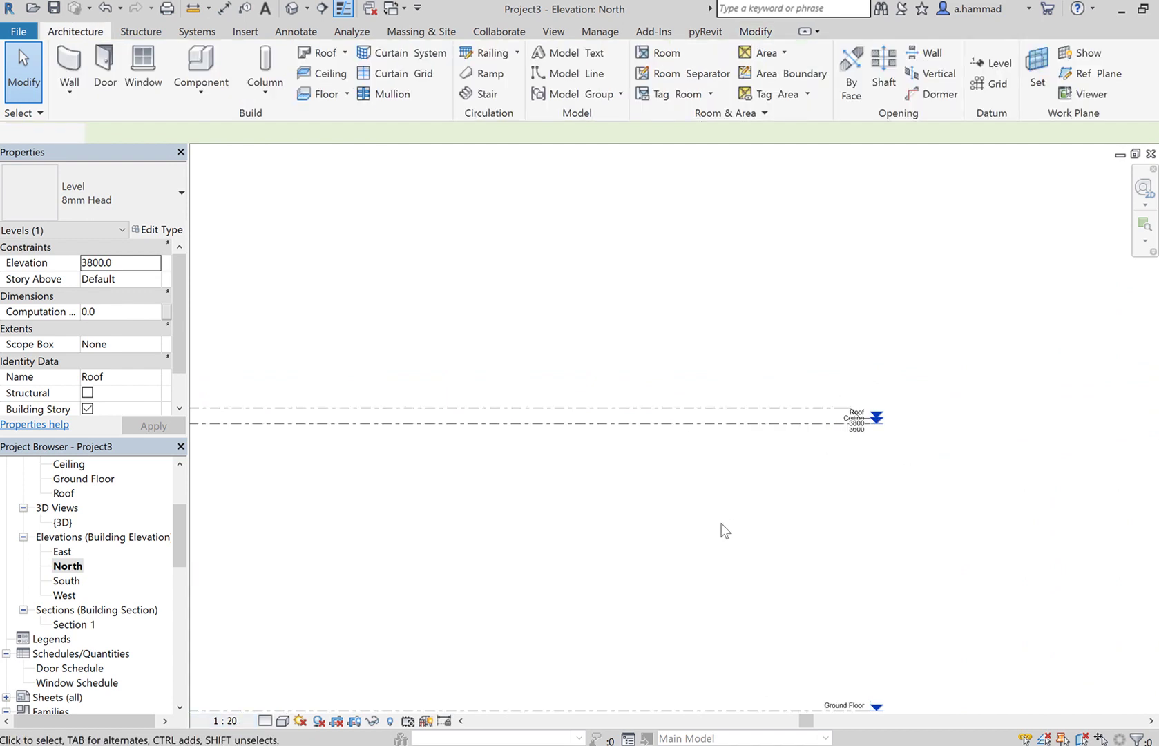
{"action": "scroll", "coordinate": [856, 415], "scroll_direction": "up", "scroll_amount": 5}
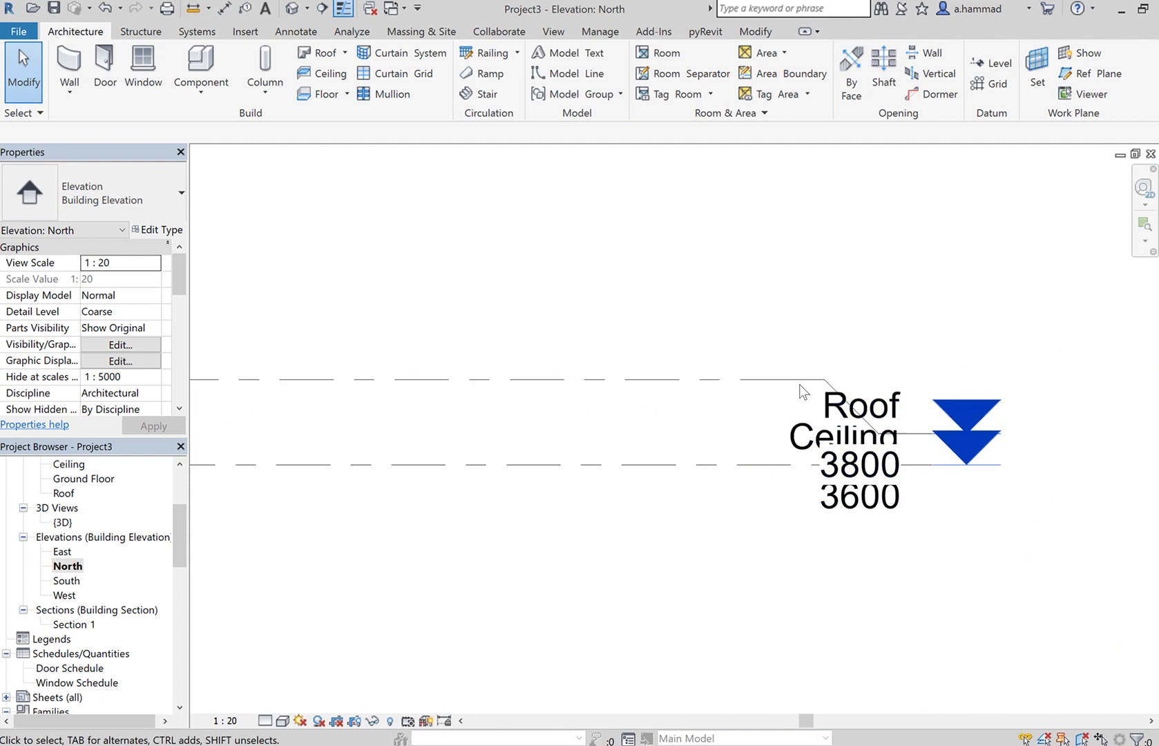
{"action": "left_click", "coordinate": [875, 432]}
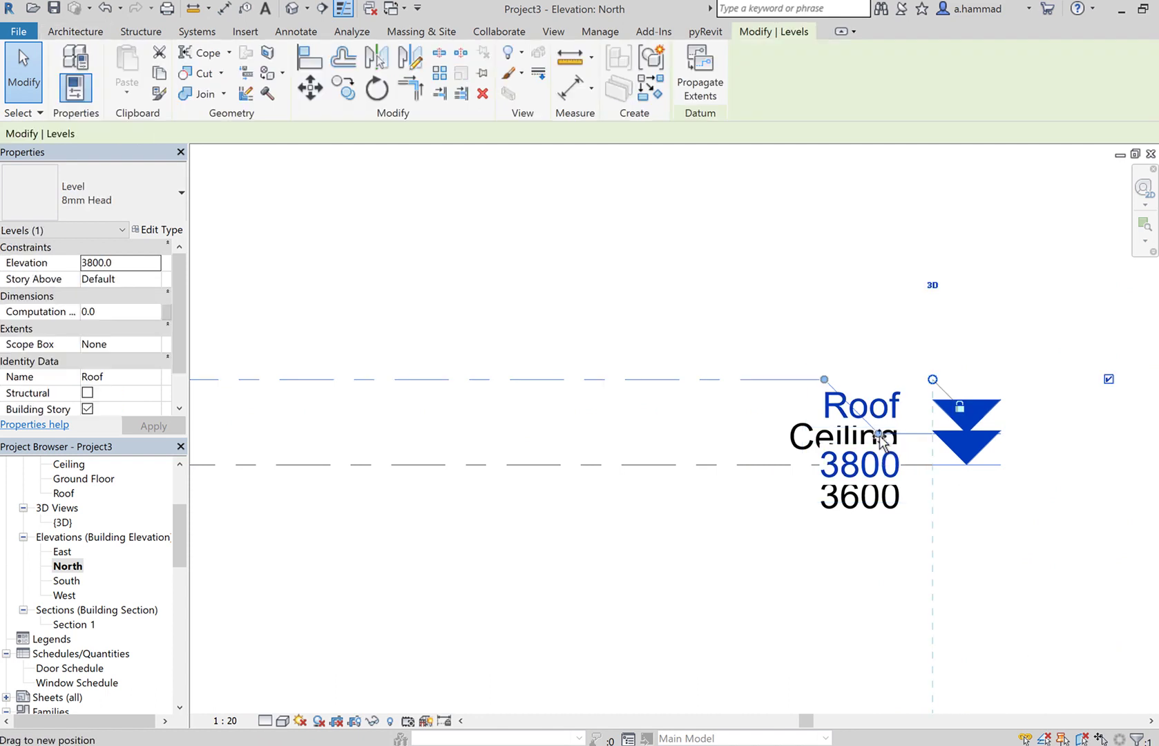
{"action": "left_click_drag", "start_coordinate": [881, 441], "coordinate": [892, 182]}
- Raise the Roof level's elevation from 3800 to 4200
{"action": "left_click", "coordinate": [991, 292]}
{"action": "scroll", "coordinate": [1063, 294], "scroll_direction": "down", "scroll_amount": 2}
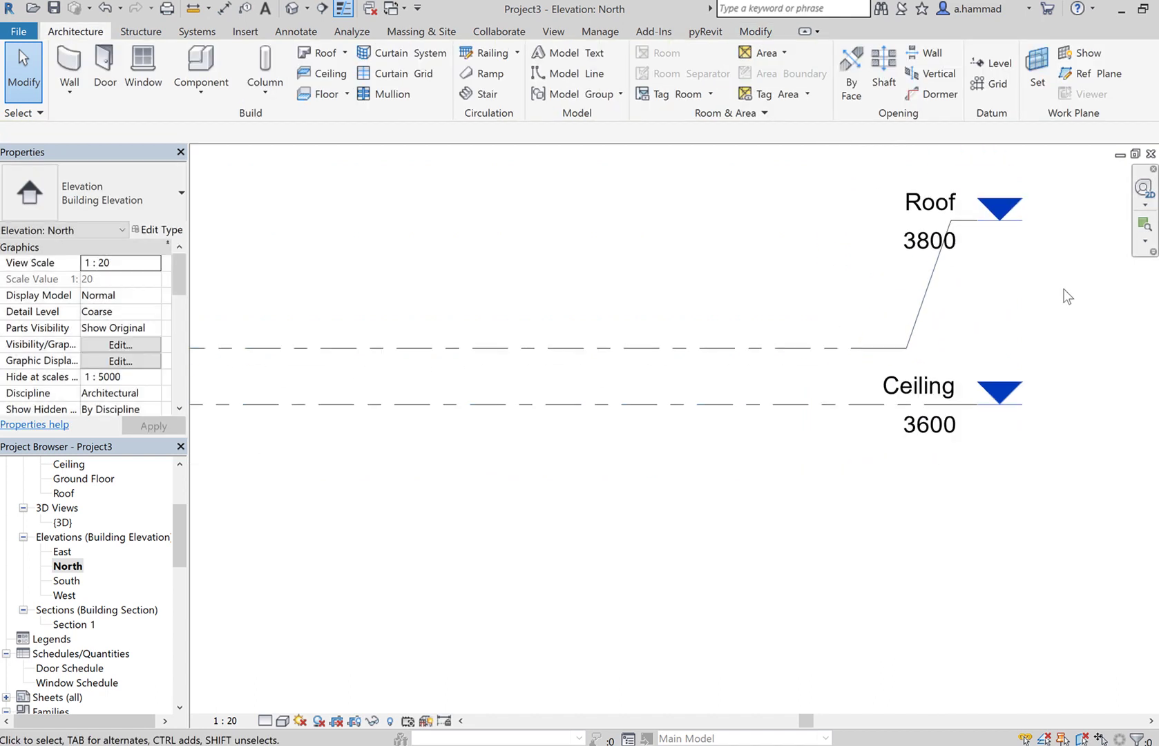
{"action": "scroll", "coordinate": [1064, 294], "scroll_direction": "down", "scroll_amount": 2}
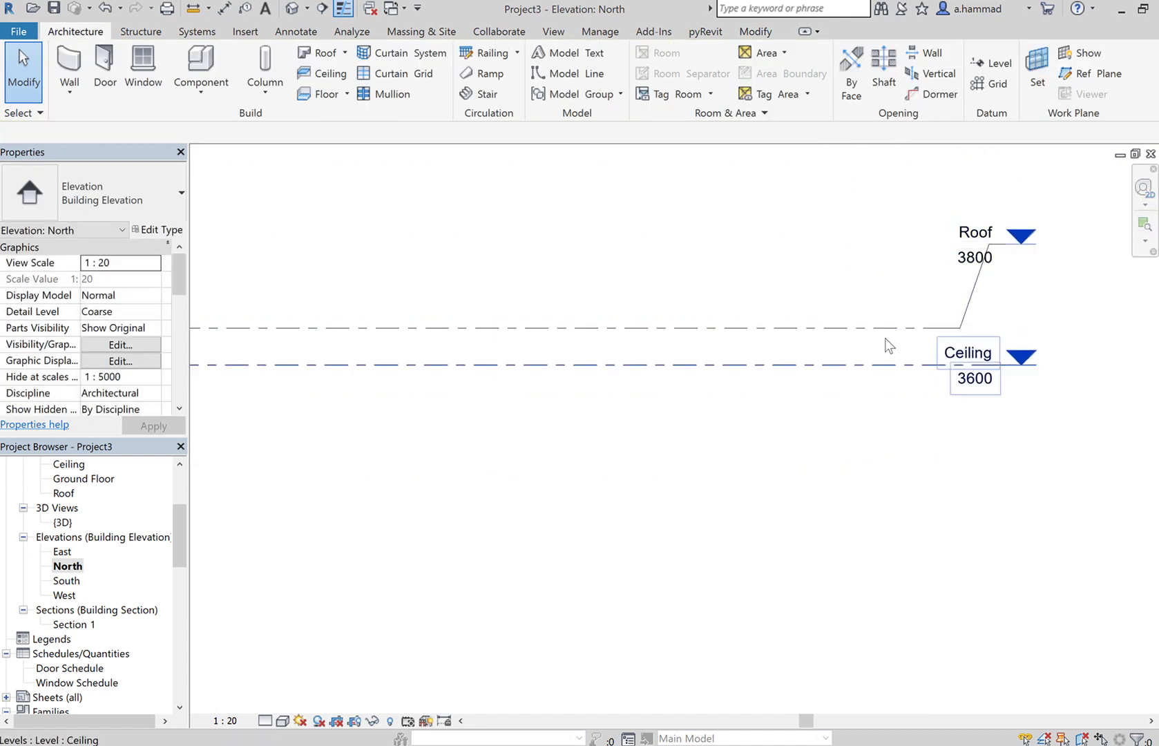
{"action": "left_click", "coordinate": [974, 266]}
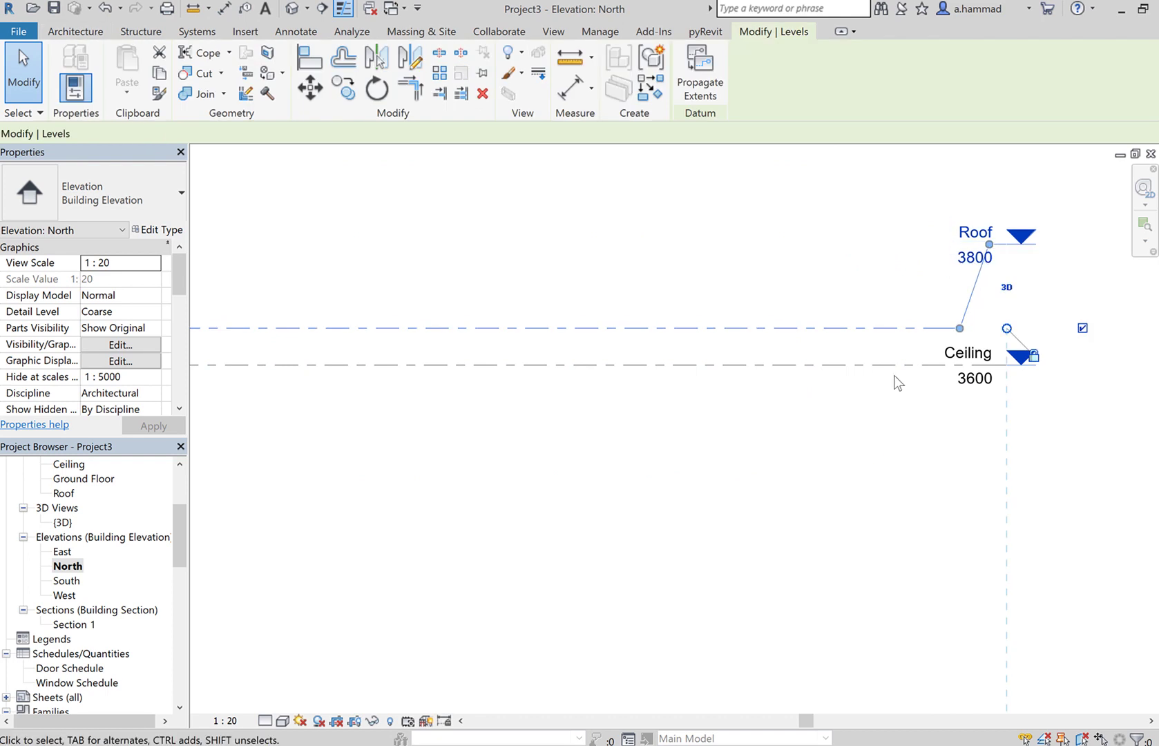
{"action": "left_click", "coordinate": [894, 378]}
{"action": "left_click", "coordinate": [977, 262]}
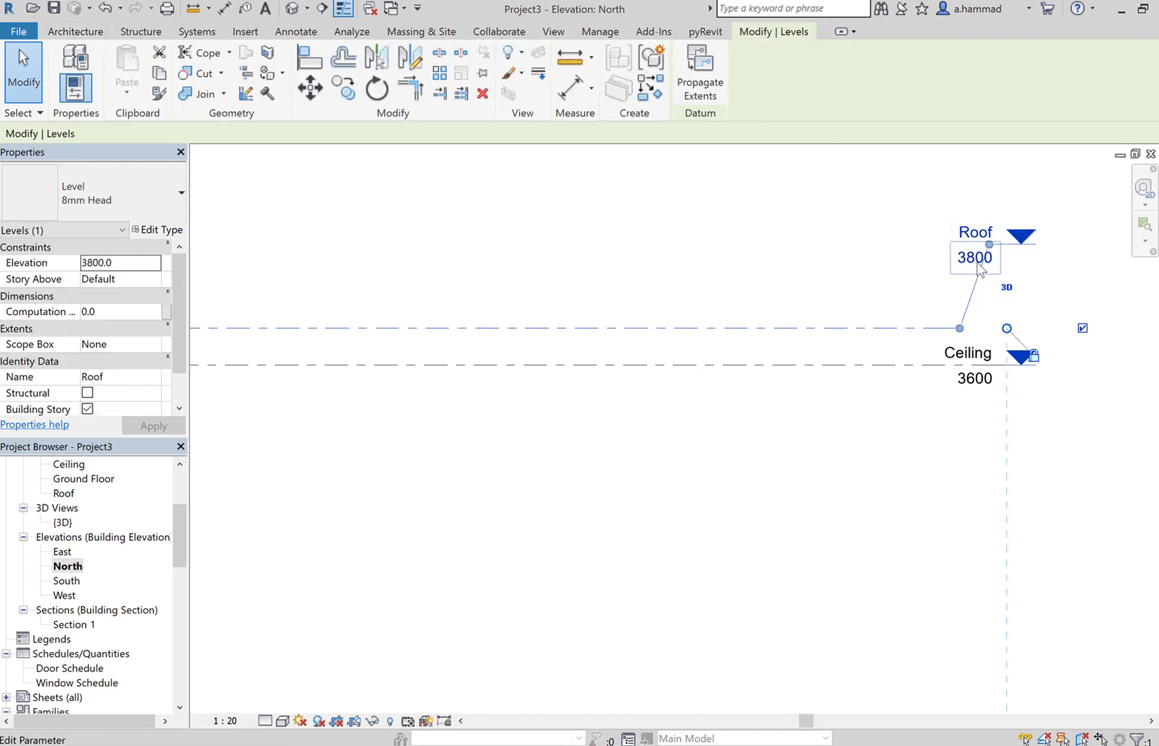
{"action": "left_click", "coordinate": [977, 262]}
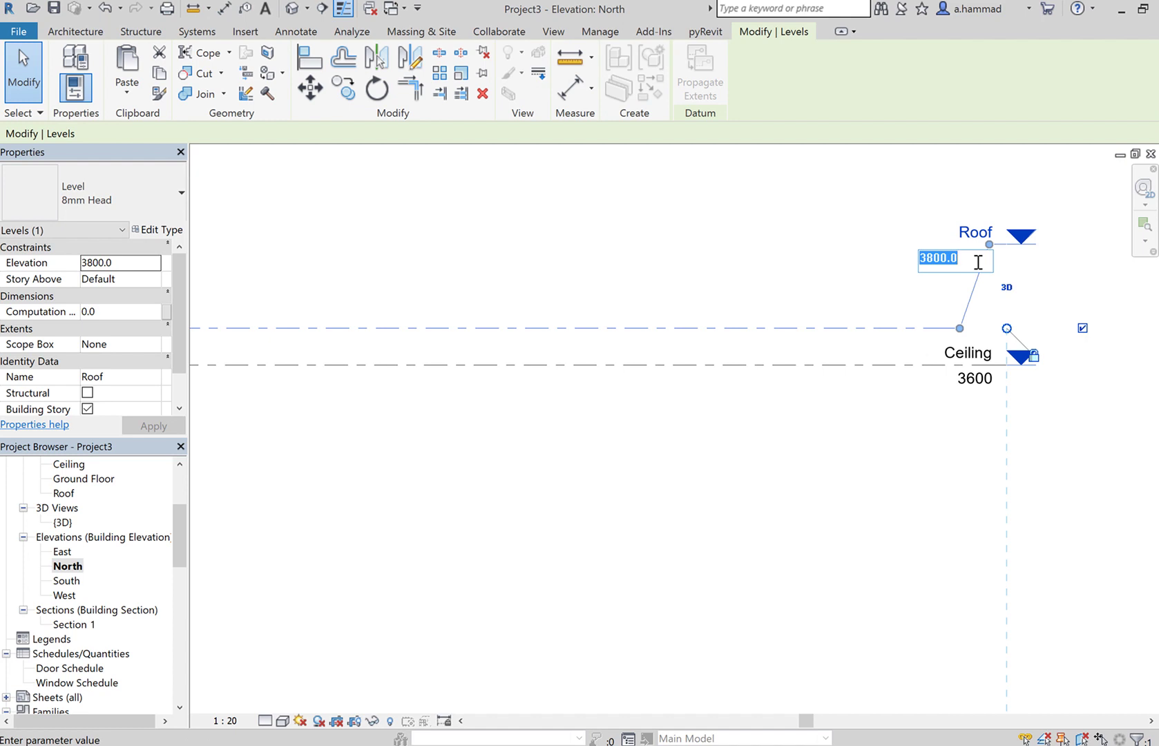
{"action": "type", "text": "4200"}
{"action": "key", "text": "Return"}
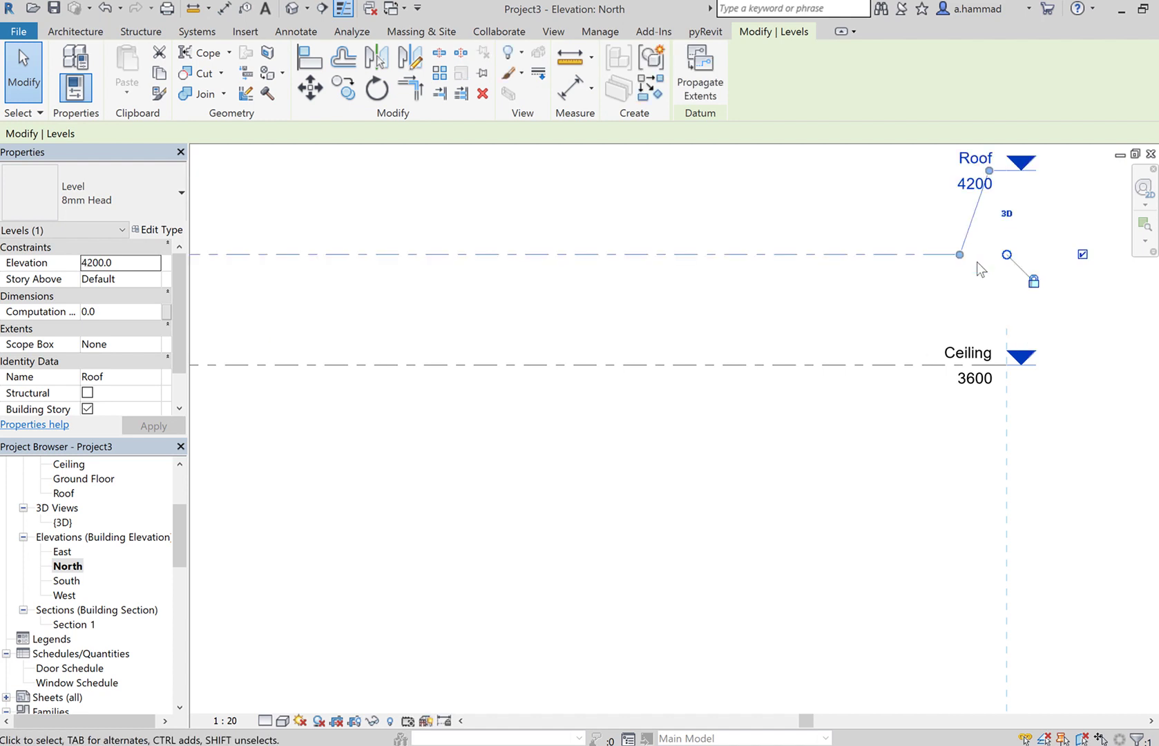
{"action": "scroll", "coordinate": [981, 315], "scroll_direction": "down", "scroll_amount": 3}
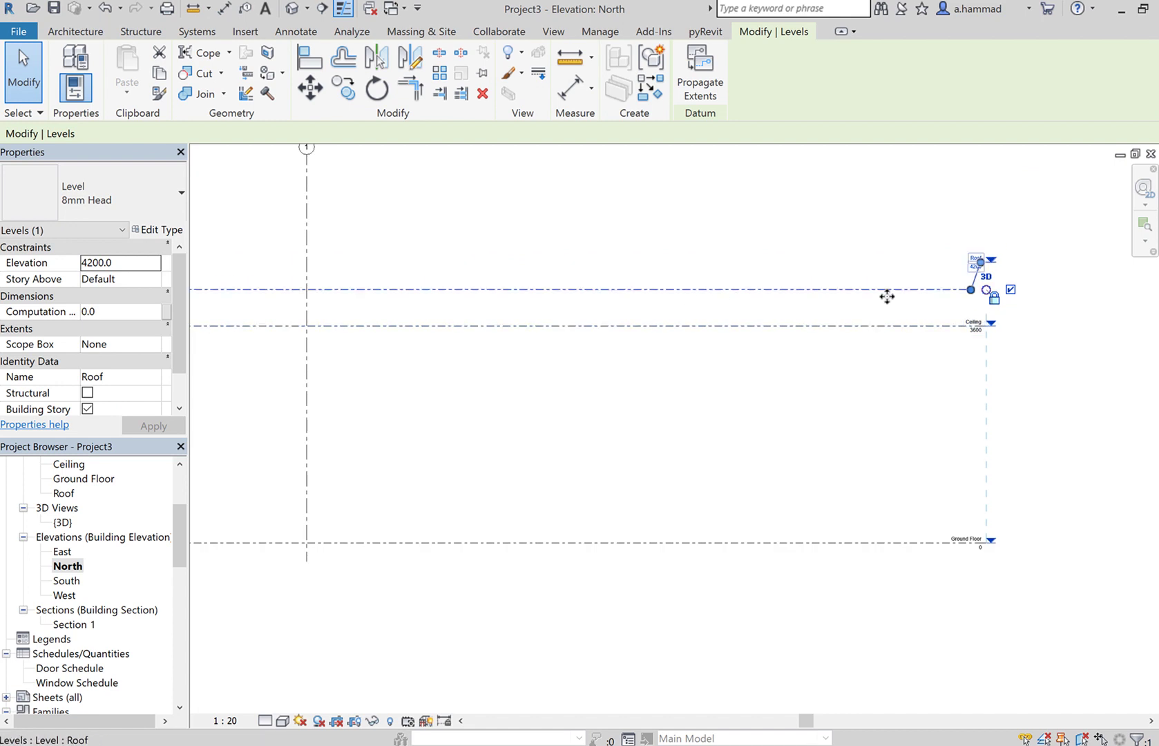
{"action": "scroll", "coordinate": [887, 296], "scroll_direction": "down", "scroll_amount": 2}
{"action": "left_click", "coordinate": [833, 379]}
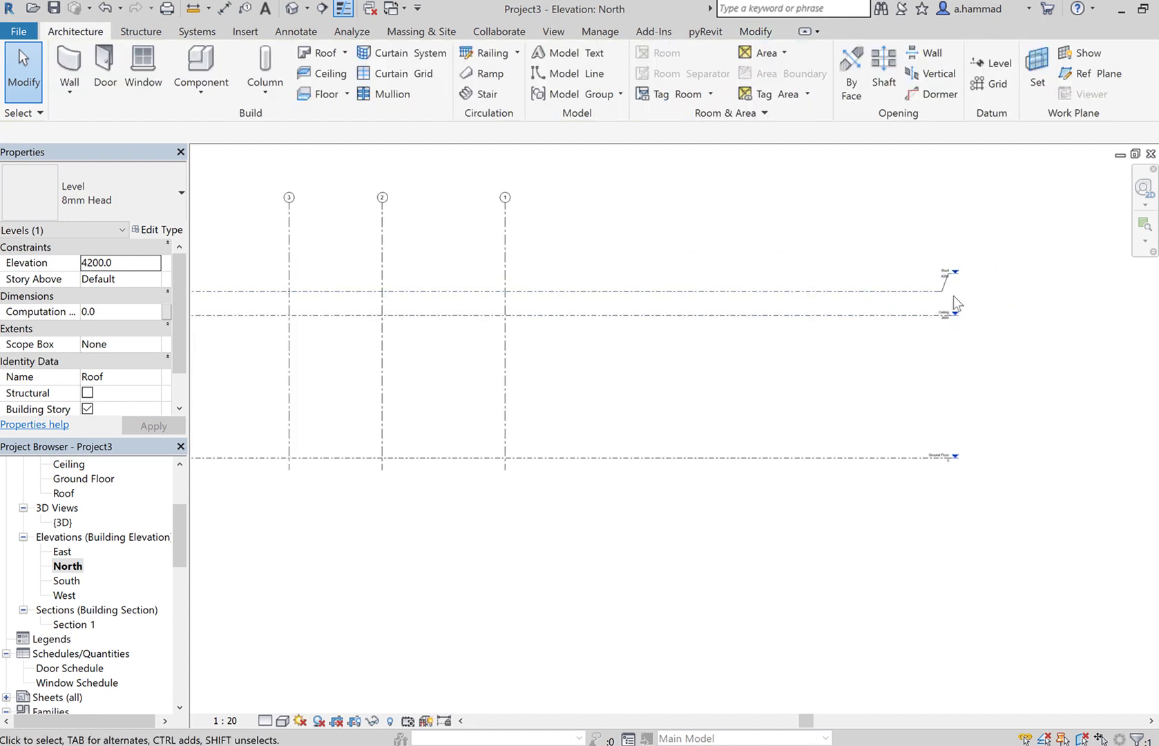
{"action": "scroll", "coordinate": [954, 299], "scroll_direction": "up", "scroll_amount": 2}
{"action": "middle_click_drag", "start_coordinate": [615, 283], "coordinate": [649, 363]}
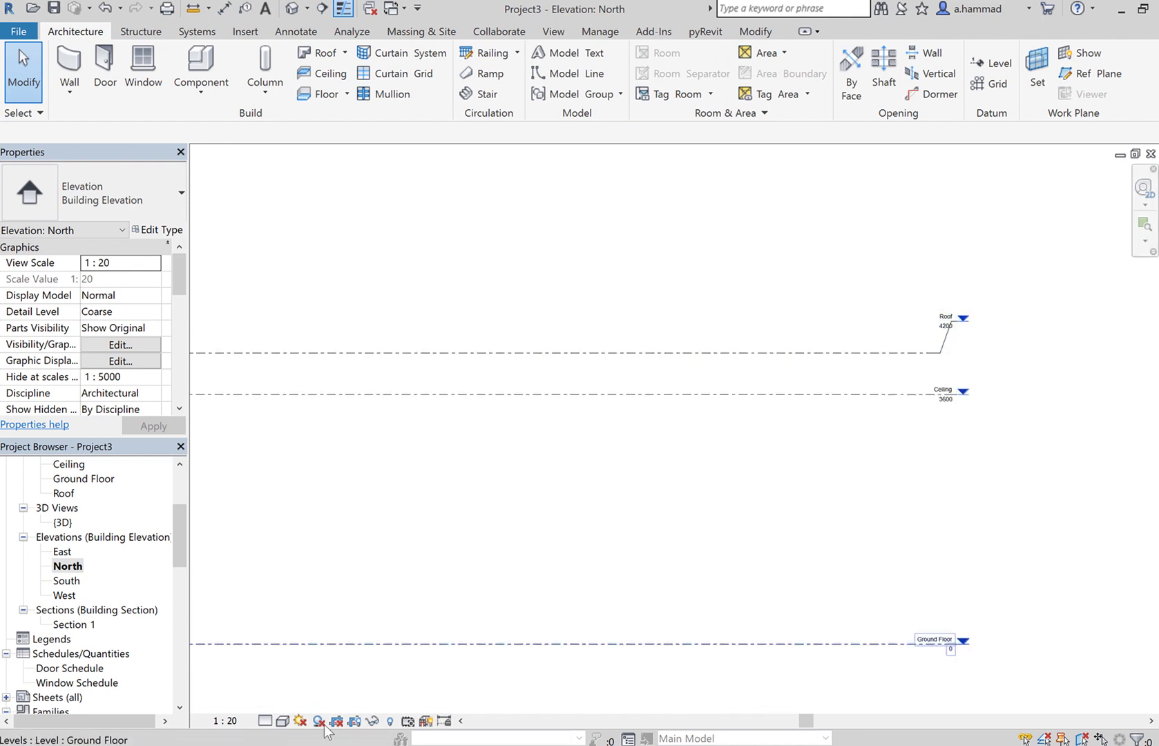
- Set the North elevation view scale to 1 : 50
{"action": "left_click", "coordinate": [243, 721]}
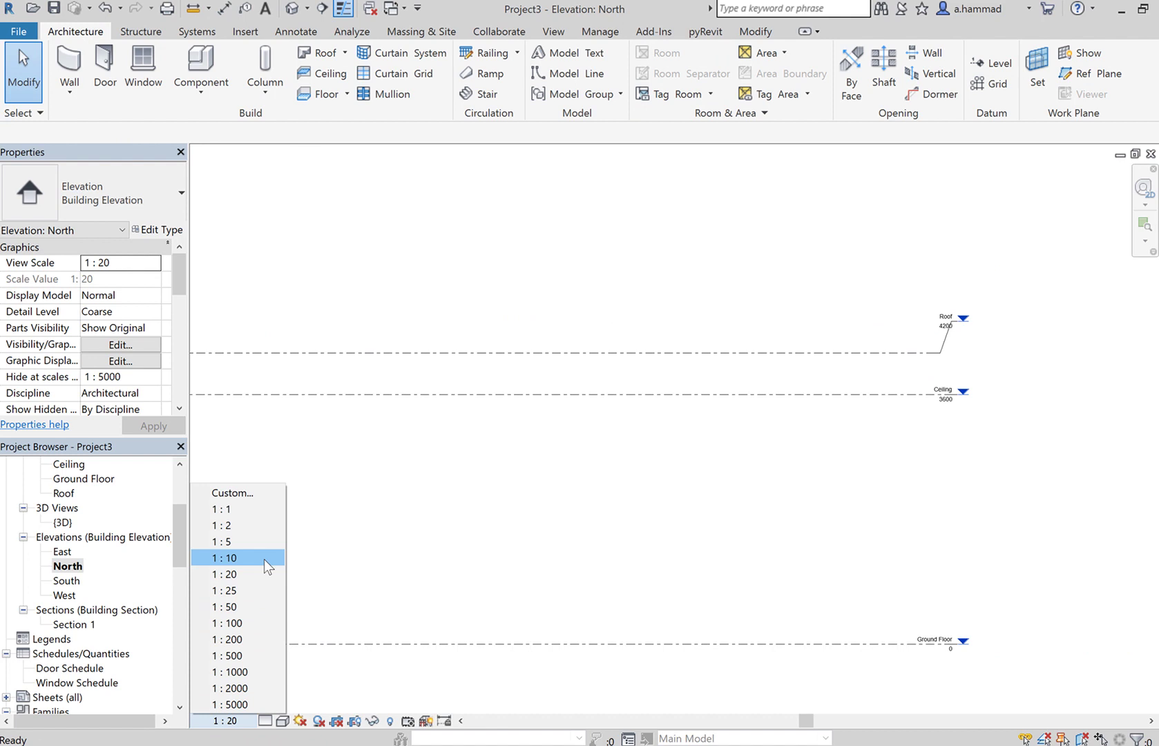
{"action": "left_click", "coordinate": [250, 607]}
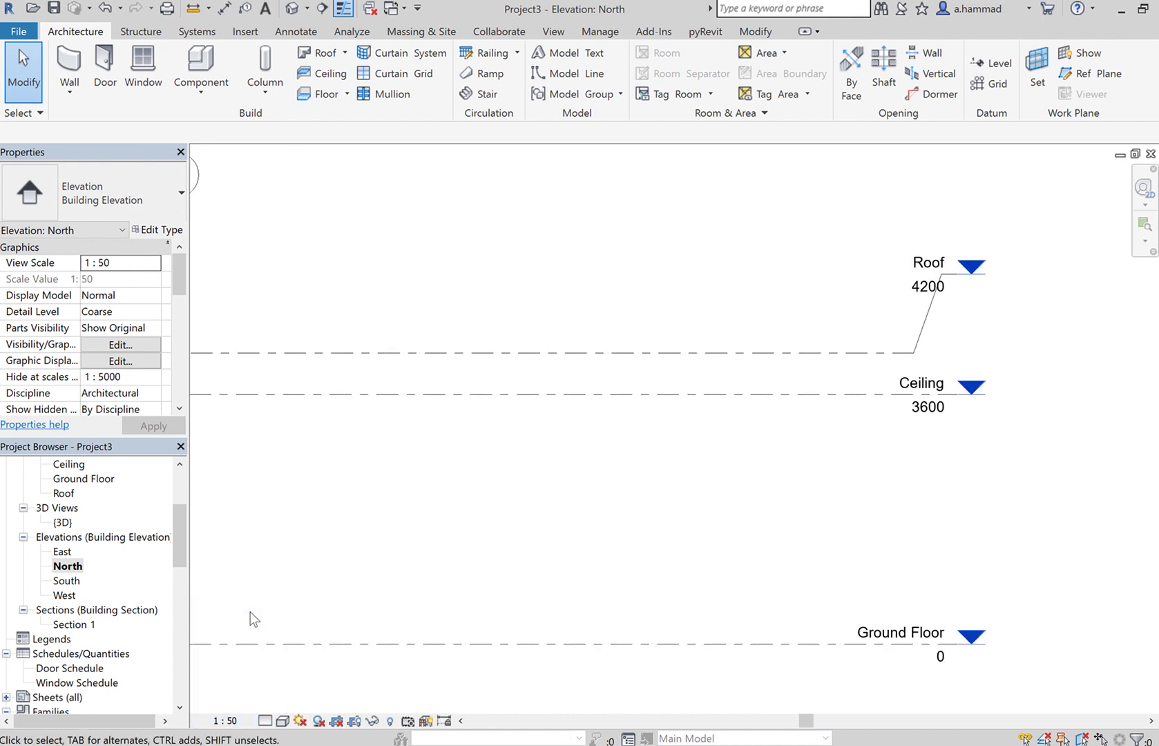
{"action": "middle_click_drag", "start_coordinate": [749, 474], "coordinate": [885, 480]}
{"action": "scroll", "coordinate": [884, 480], "scroll_direction": "down", "scroll_amount": 2}
{"action": "scroll", "coordinate": [520, 484], "scroll_direction": "down", "scroll_amount": 2}
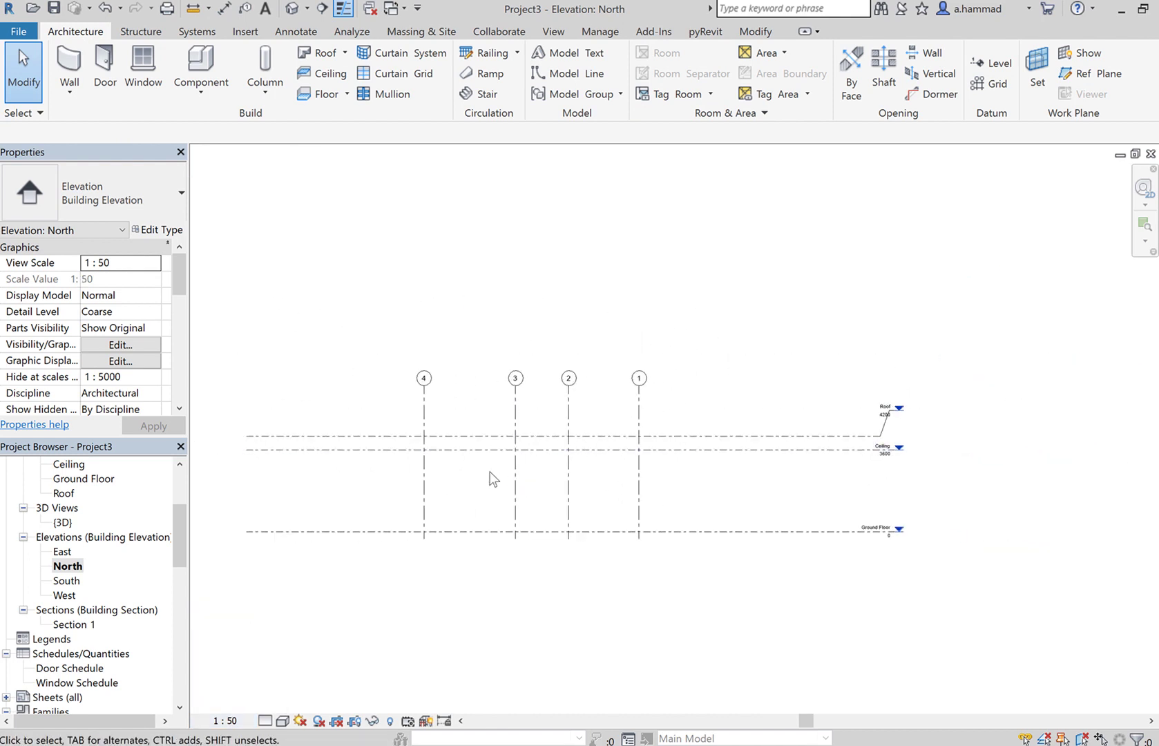
- Shorten the level lines so they end just beyond grid 4 on the left and grid 1 on the right
{"action": "left_click", "coordinate": [249, 437]}
{"action": "left_click_drag", "start_coordinate": [250, 437], "coordinate": [367, 436]}
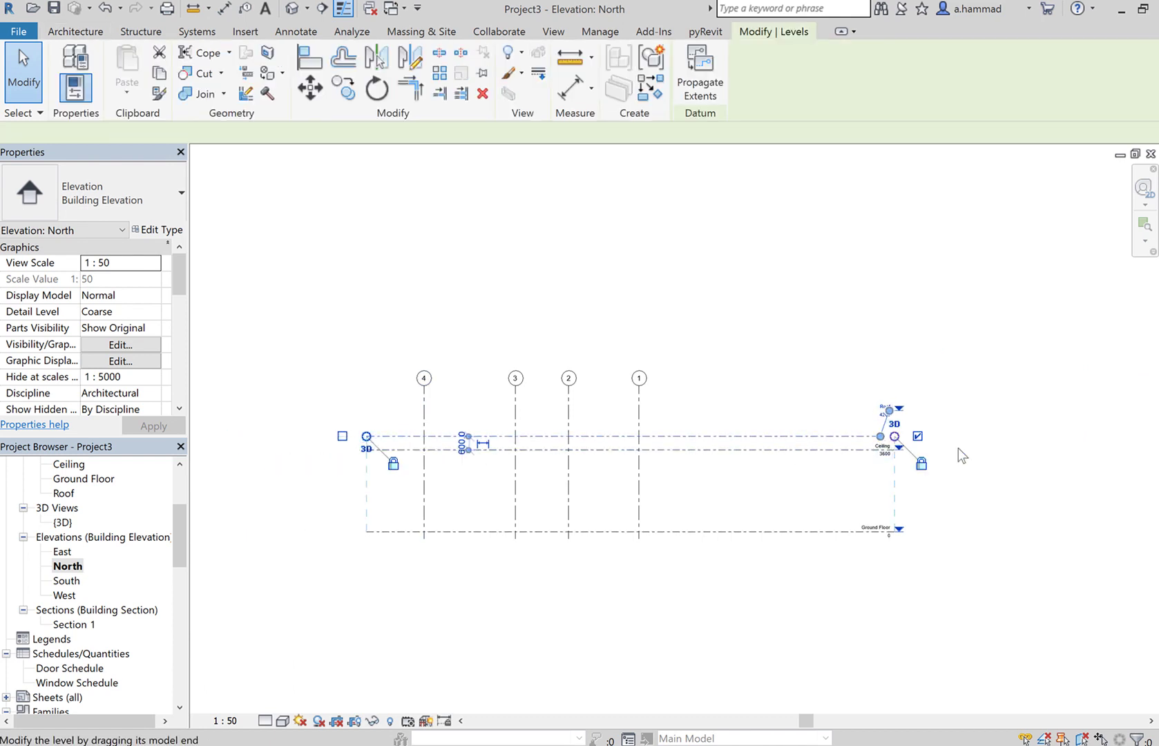
{"action": "left_click", "coordinate": [976, 407]}
{"action": "left_click", "coordinate": [857, 457]}
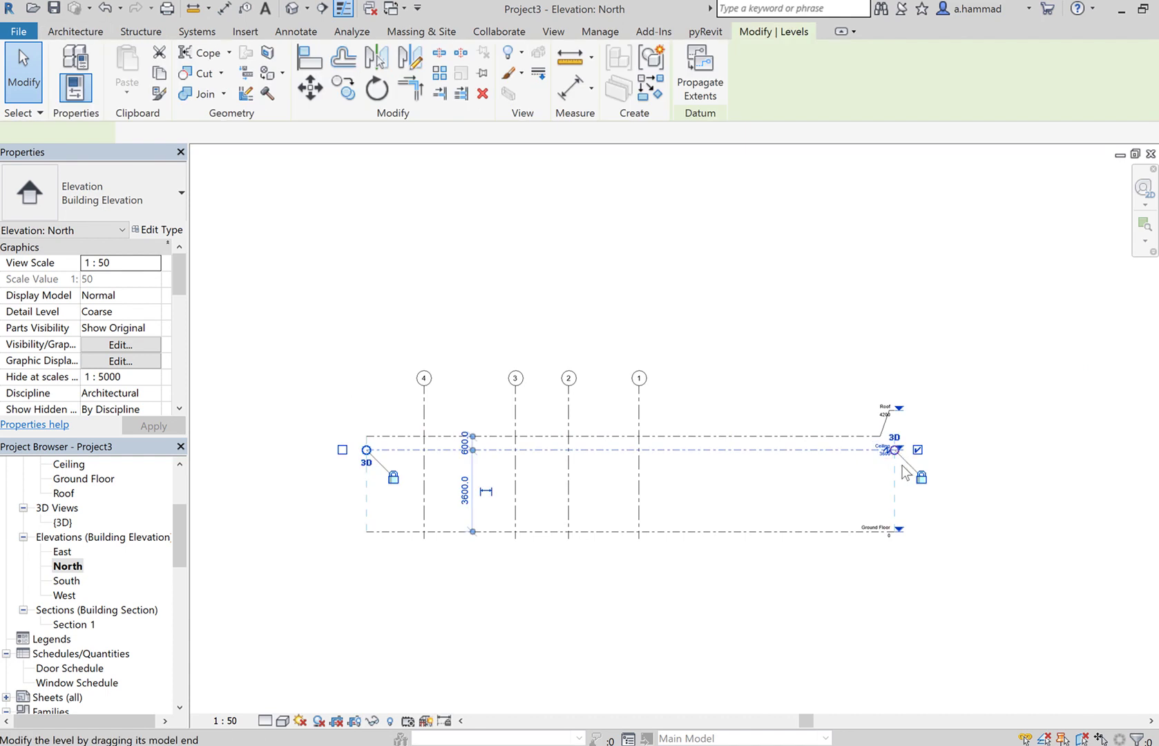
{"action": "left_click_drag", "start_coordinate": [894, 449], "coordinate": [722, 453]}
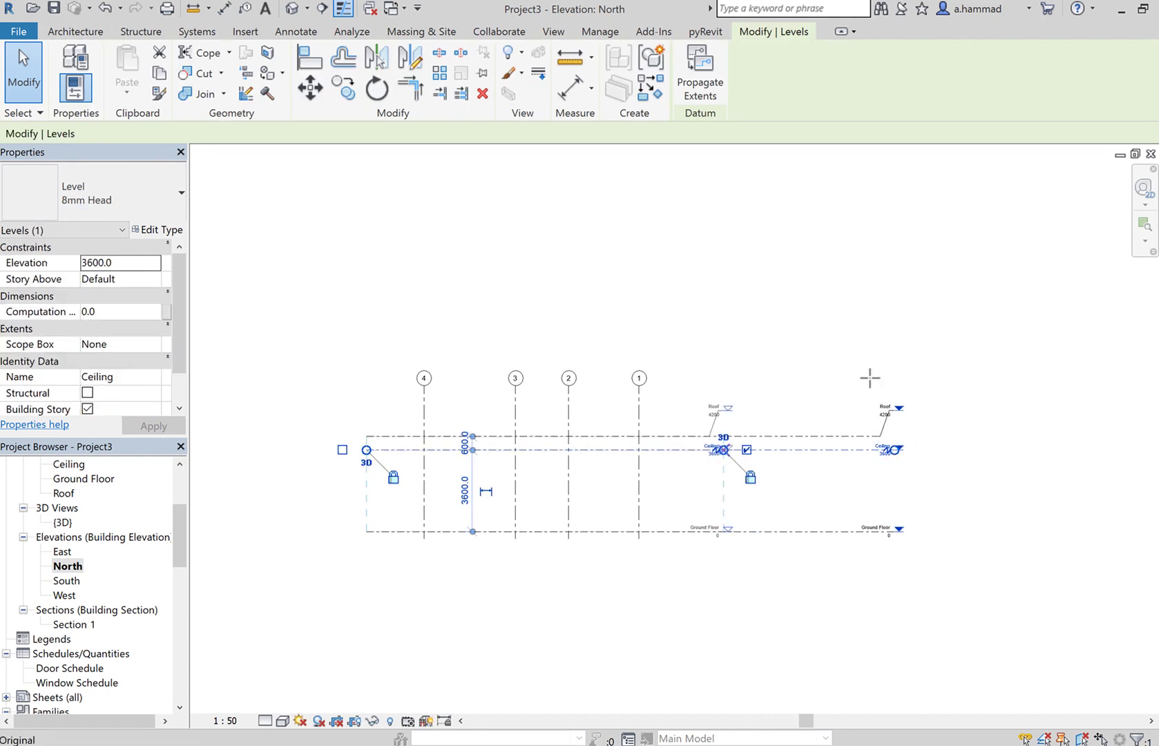
{"action": "left_click", "coordinate": [869, 340]}
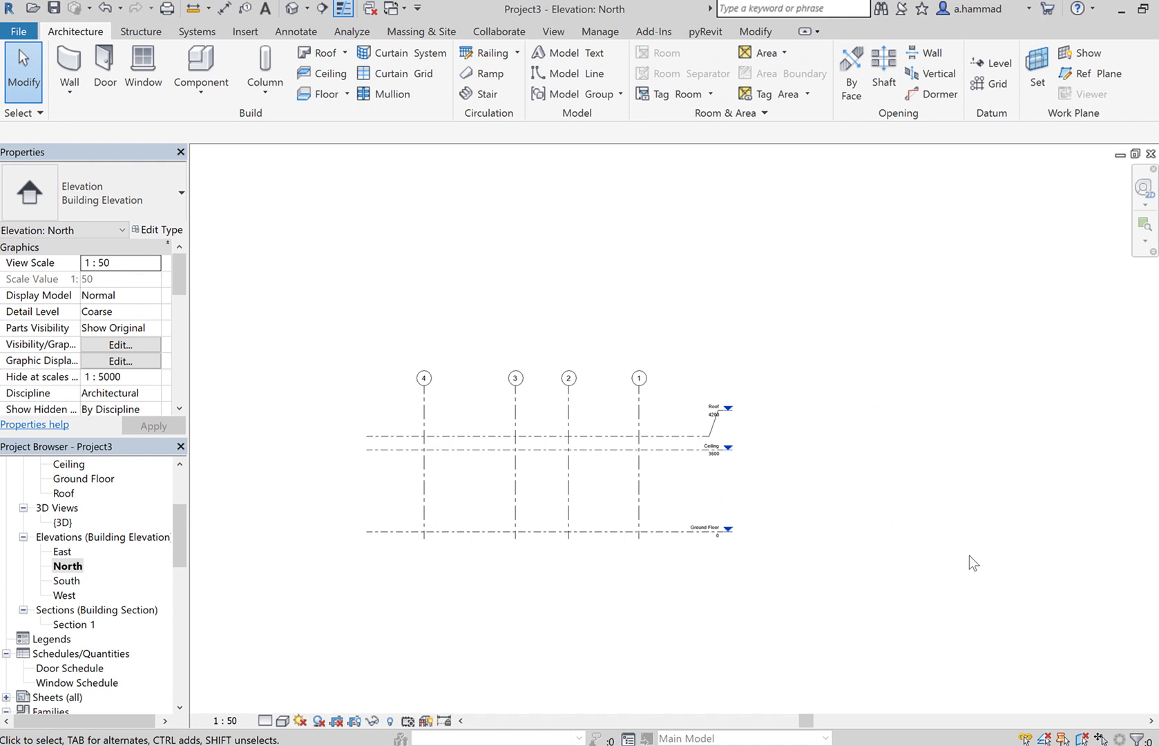